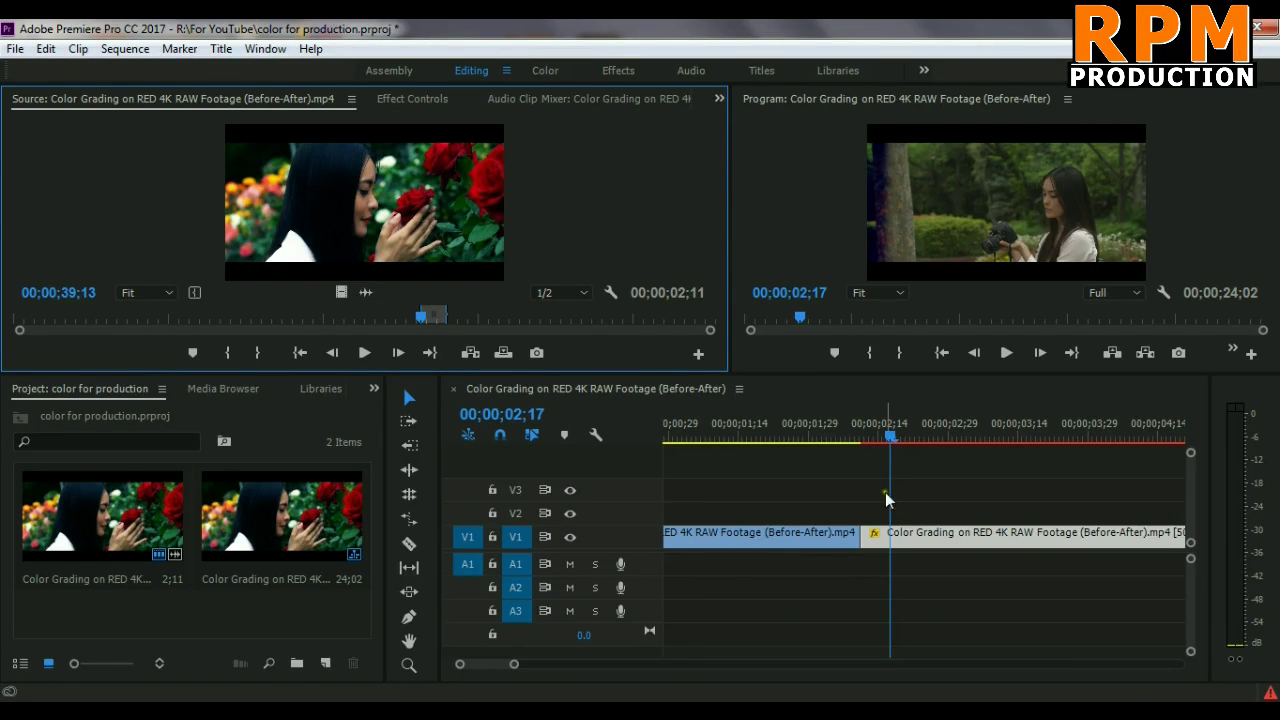
Step: Park the playhead on the graded rose frame of the first clip at 00;00;01;26
left_click_drag(893, 447, 818, 432)
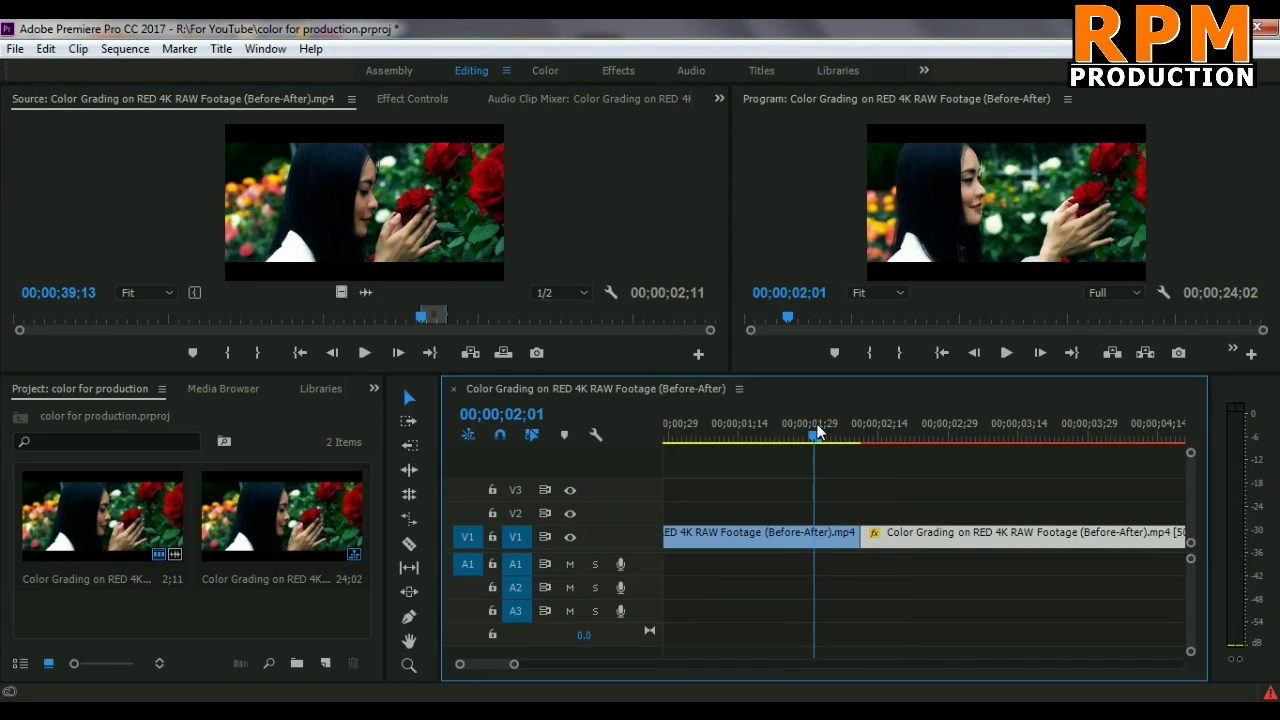
left_click(886, 432)
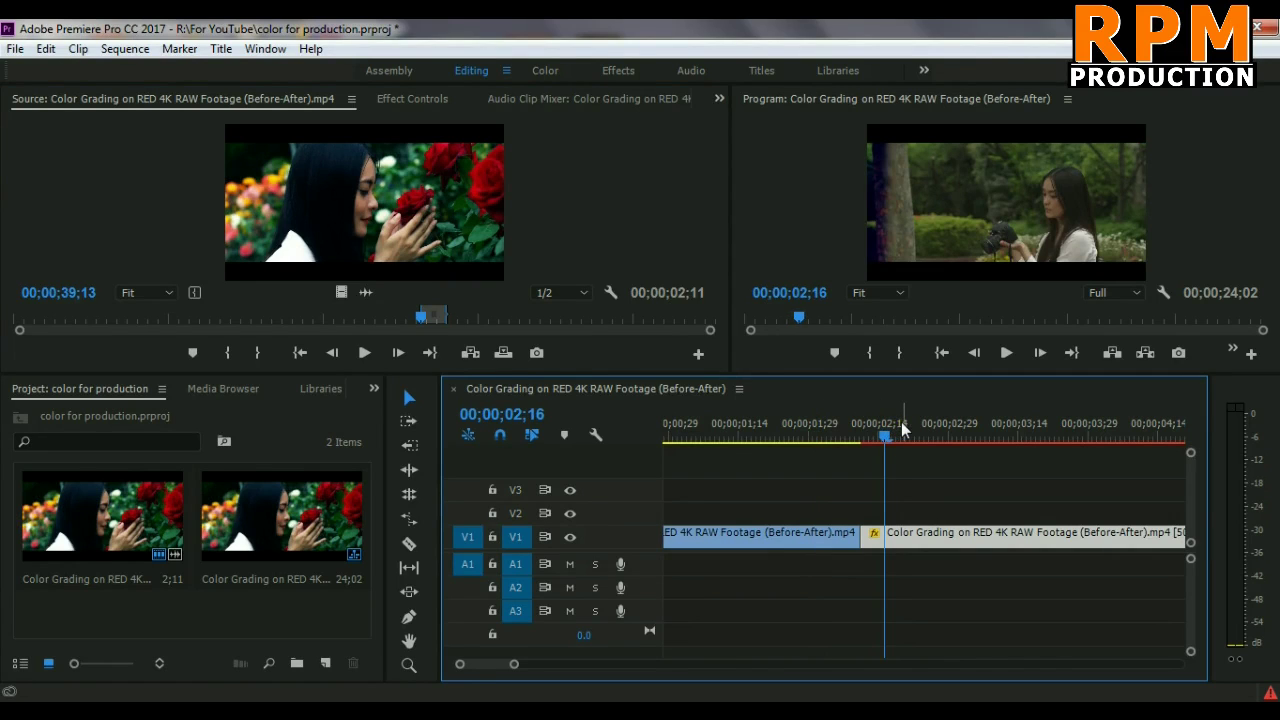
left_click(907, 428)
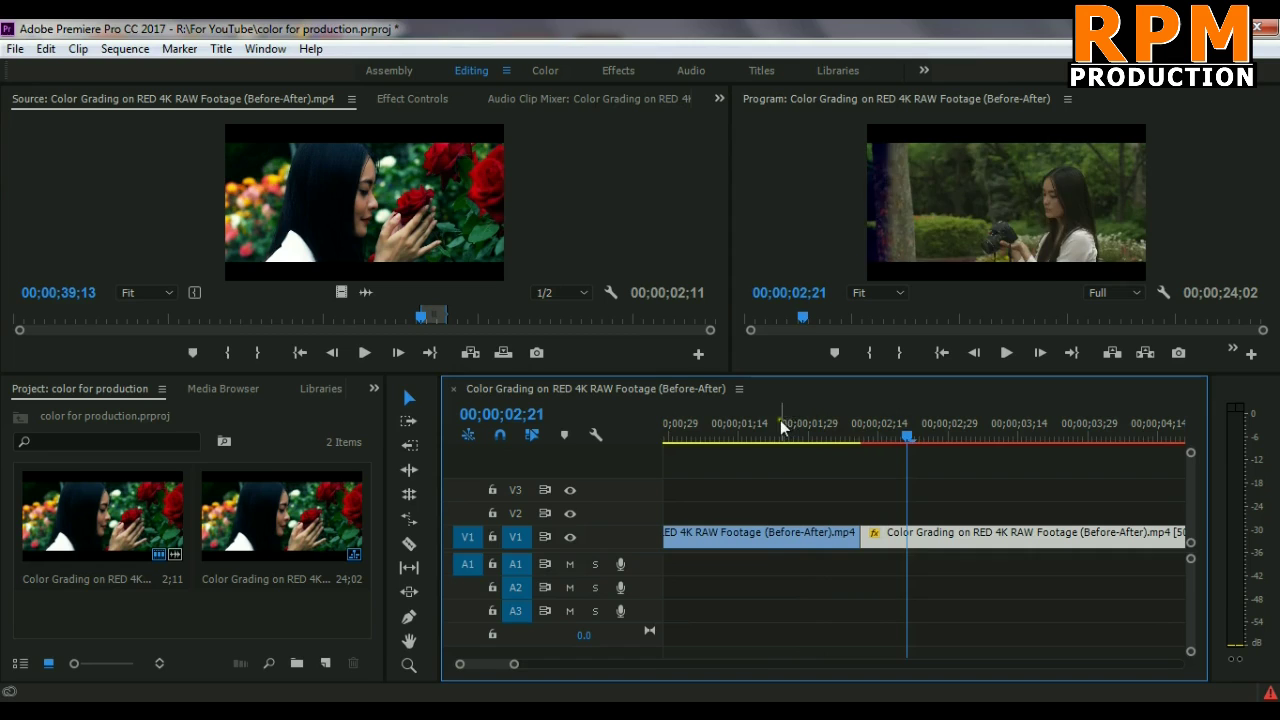
left_click(781, 424)
left_click(875, 420)
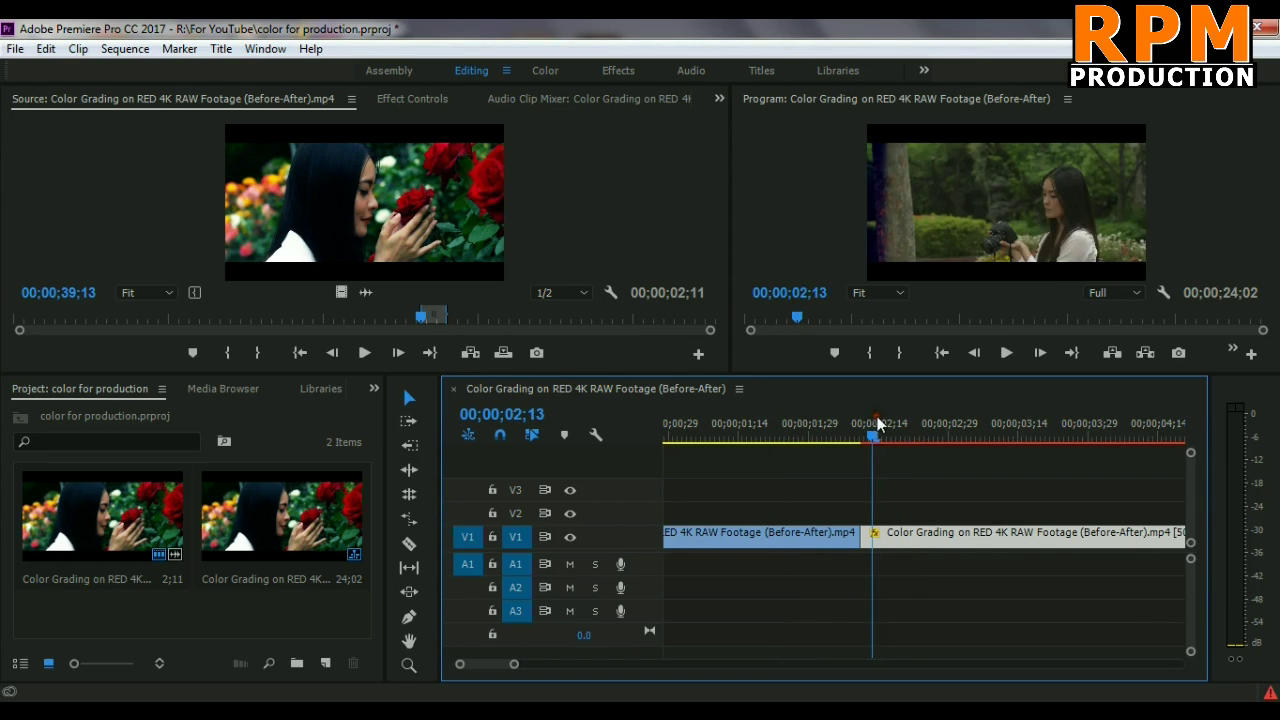
left_click(901, 424)
left_click(772, 424)
left_click(790, 436)
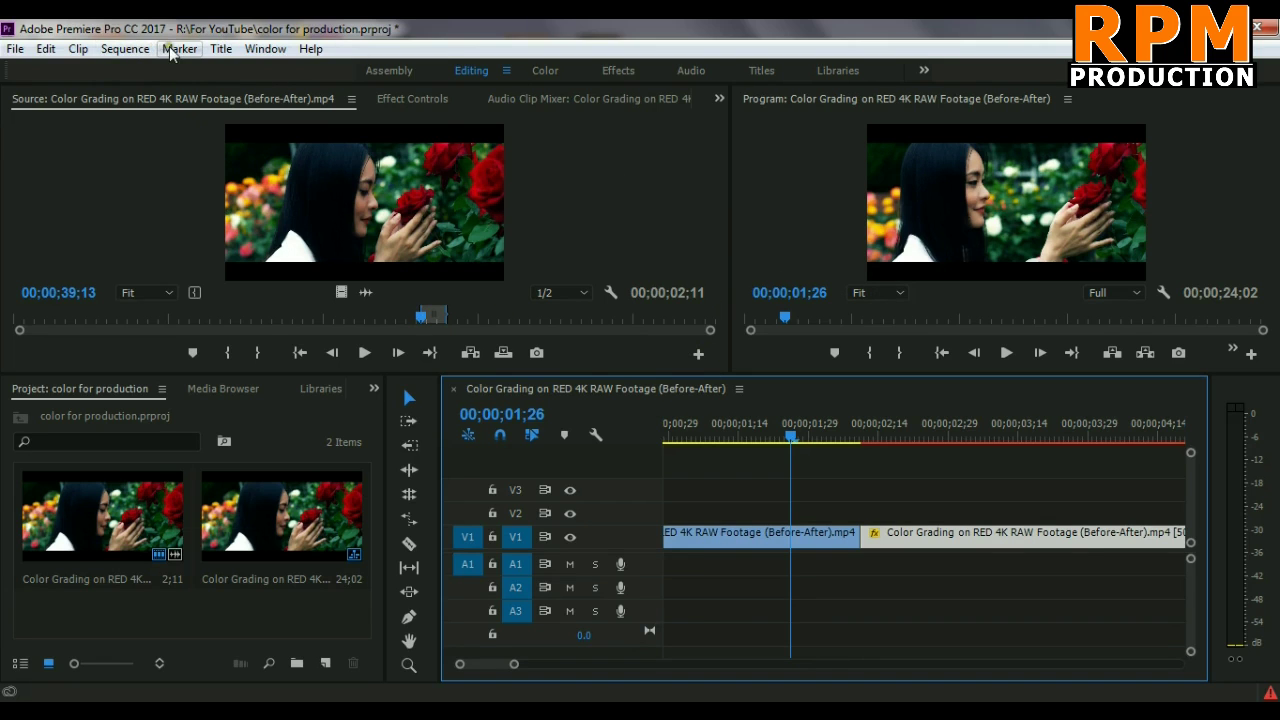
Step: Open a floating Reference Monitor for the Before-After sequence from the Window menu
left_click(221, 49)
mouse_move(264, 50)
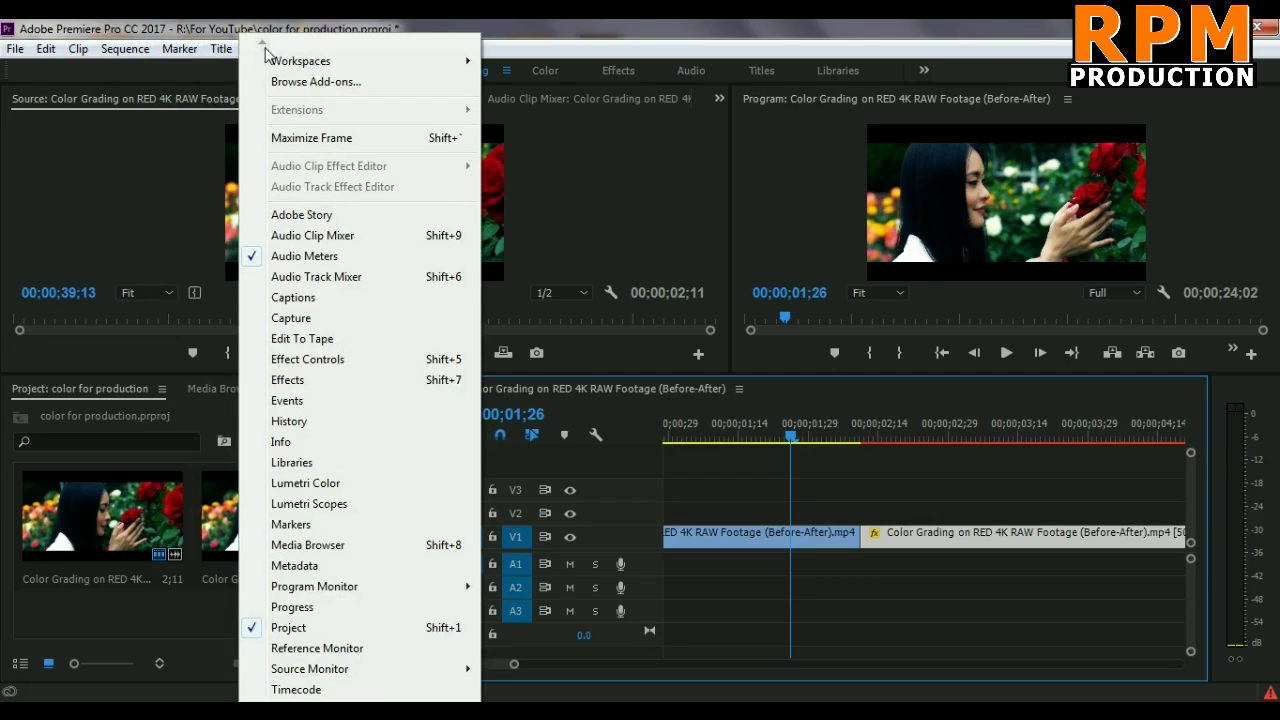
mouse_move(297, 590)
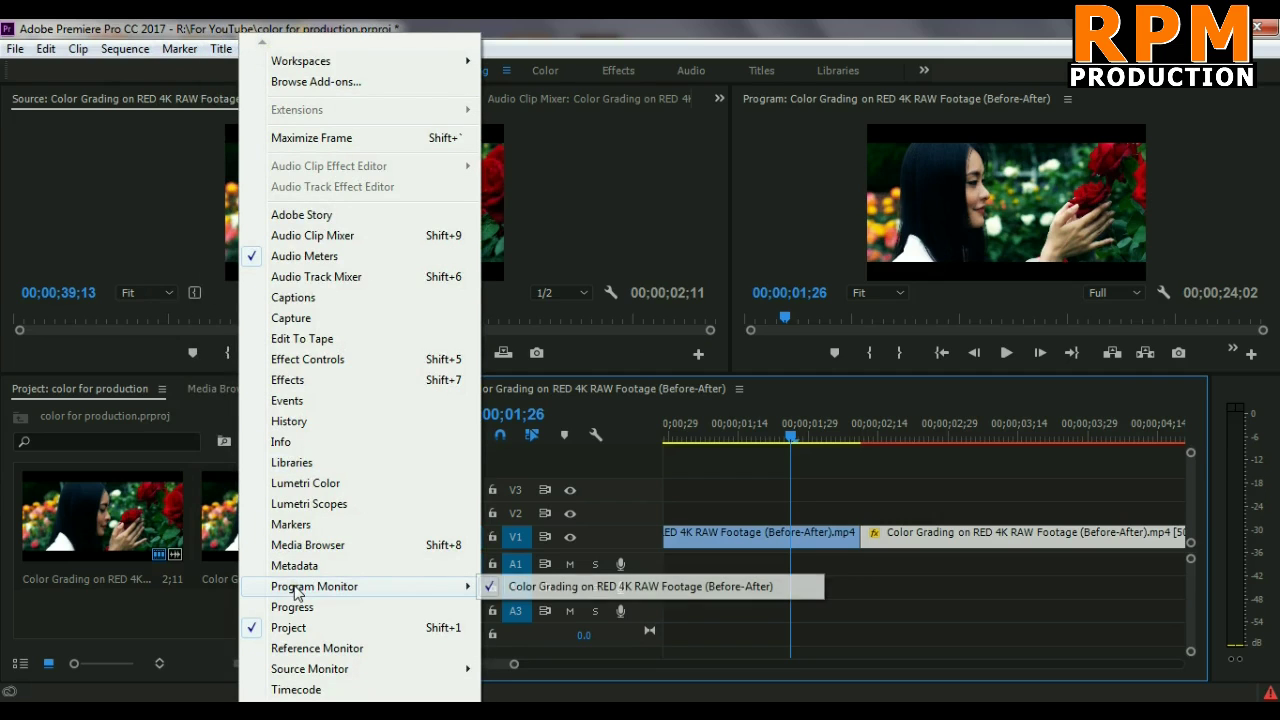
left_click(265, 48)
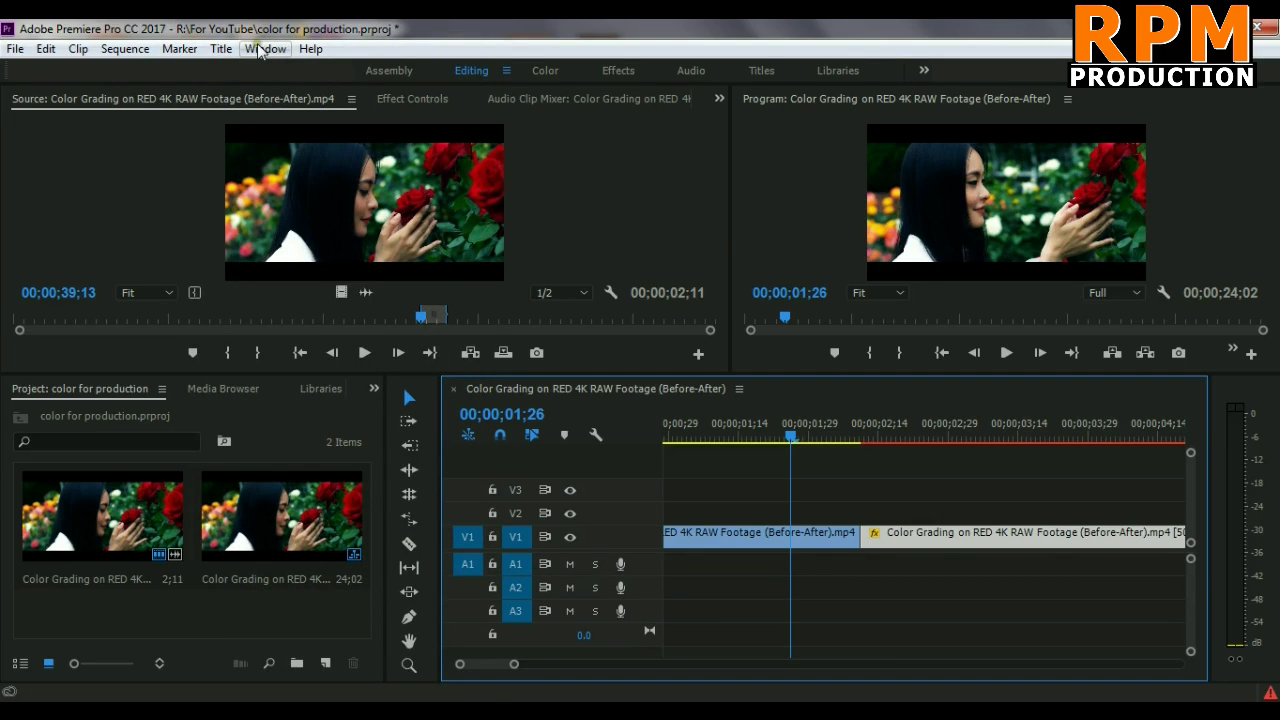
left_click(259, 50)
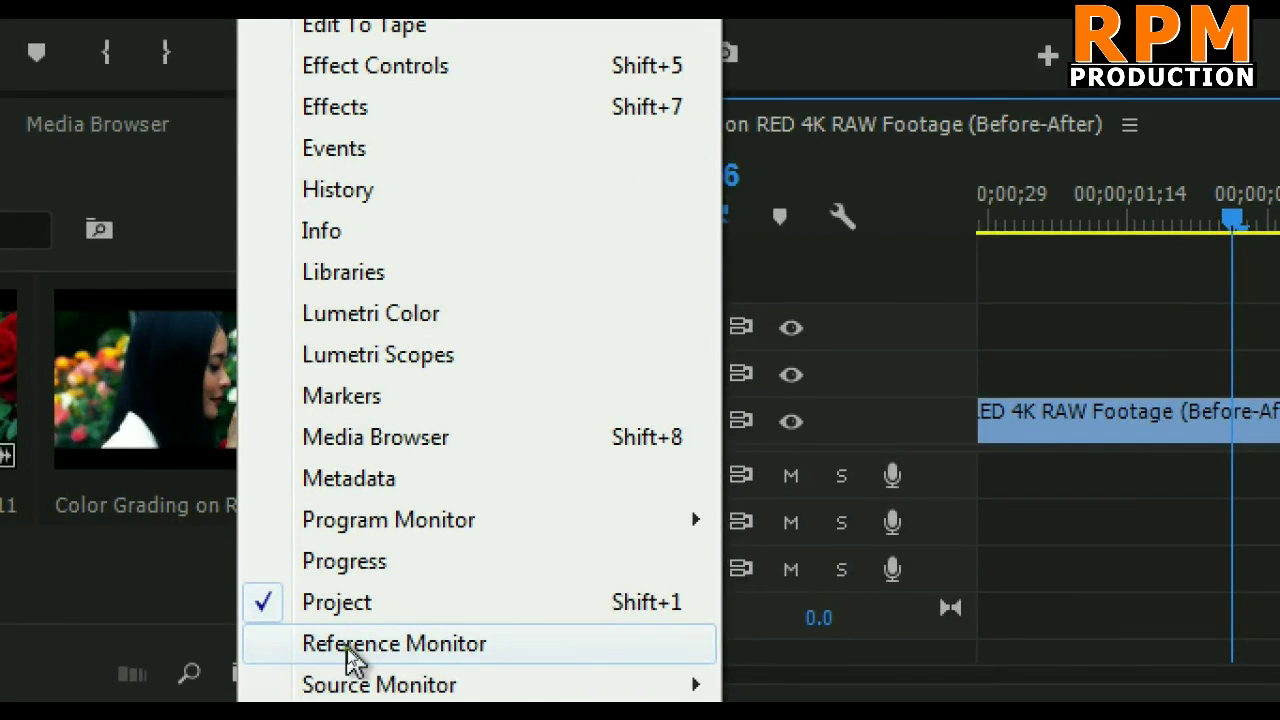
left_click(350, 648)
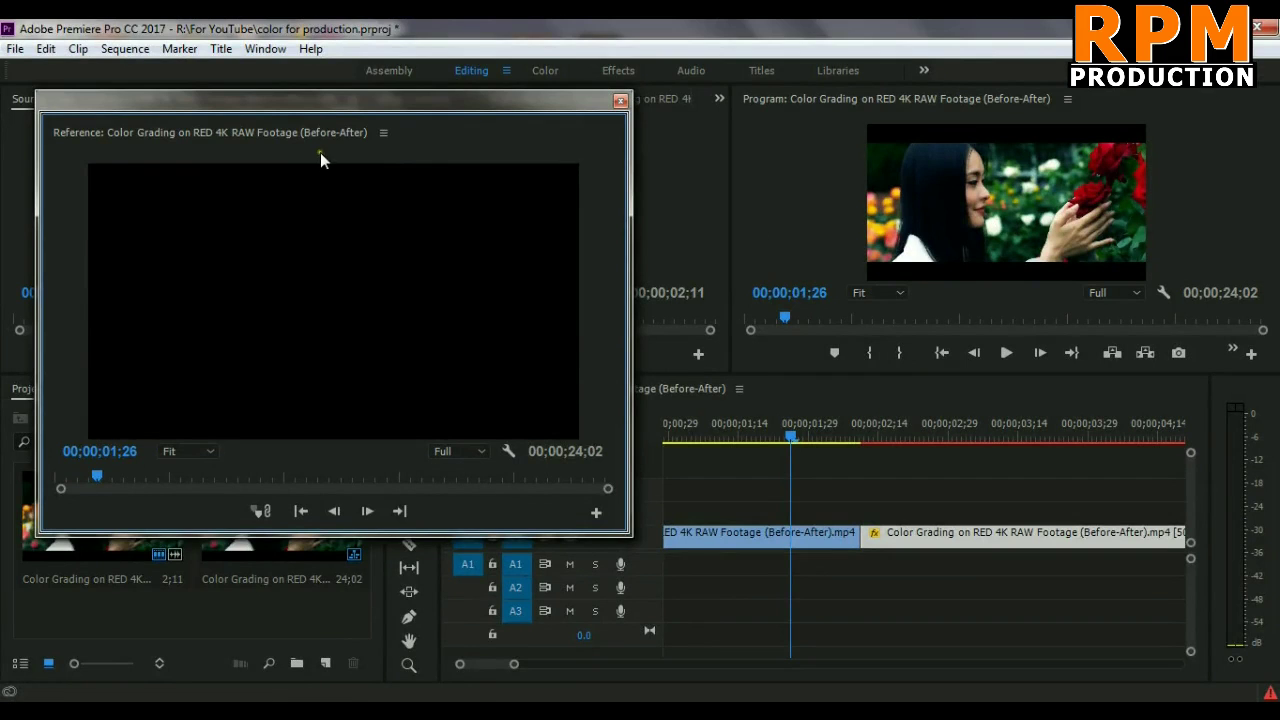
Step: Reposition the Reference Monitor and show the camera shot at 00;00;02;14 in the Program monitor
left_click_drag(333, 110, 360, 80)
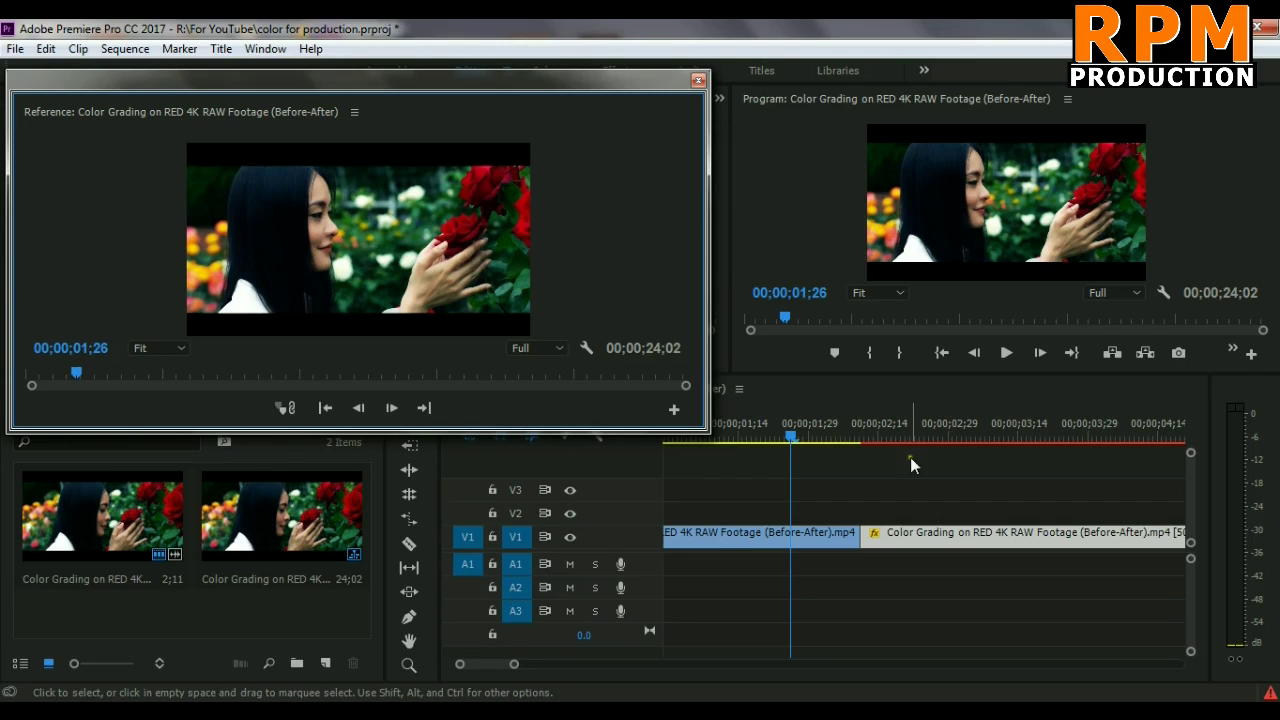
left_click(879, 425)
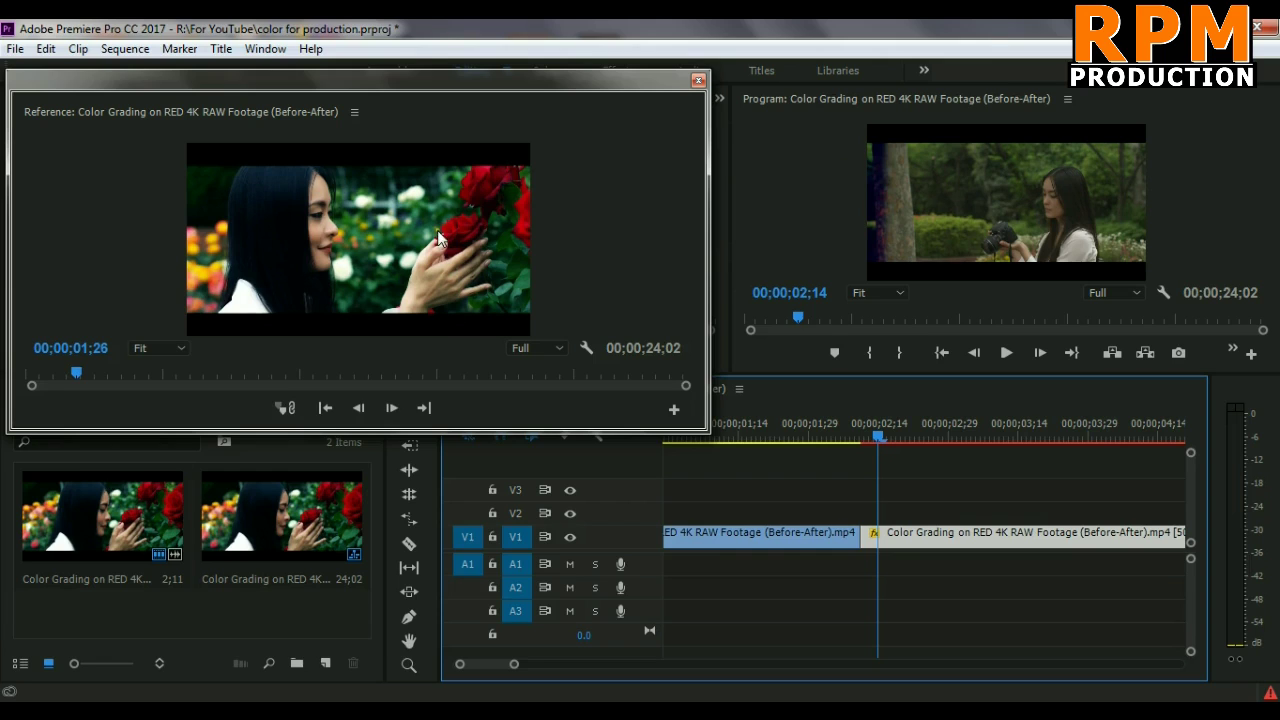
left_click(362, 241)
left_click(940, 236)
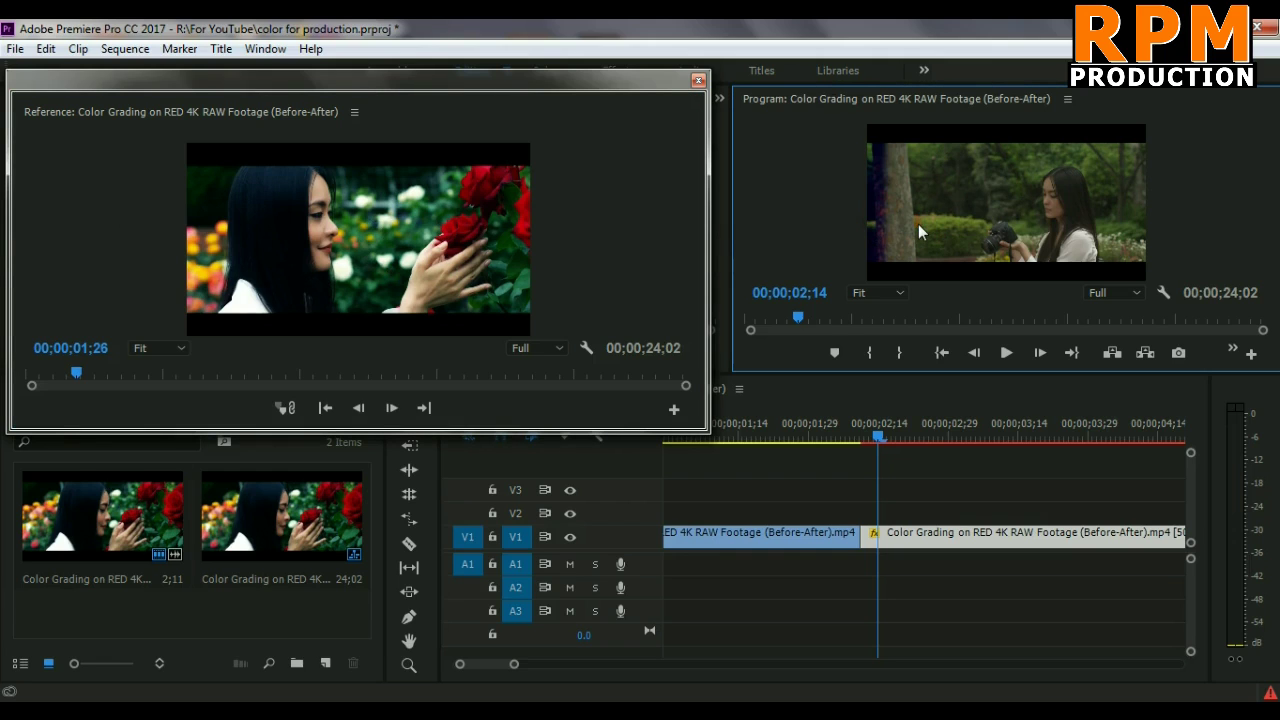
Step: Compare the reference rose frame with the Program monitor's camera shot, then move the Reference window aside
left_click(427, 258)
left_click(993, 181)
left_click(482, 256)
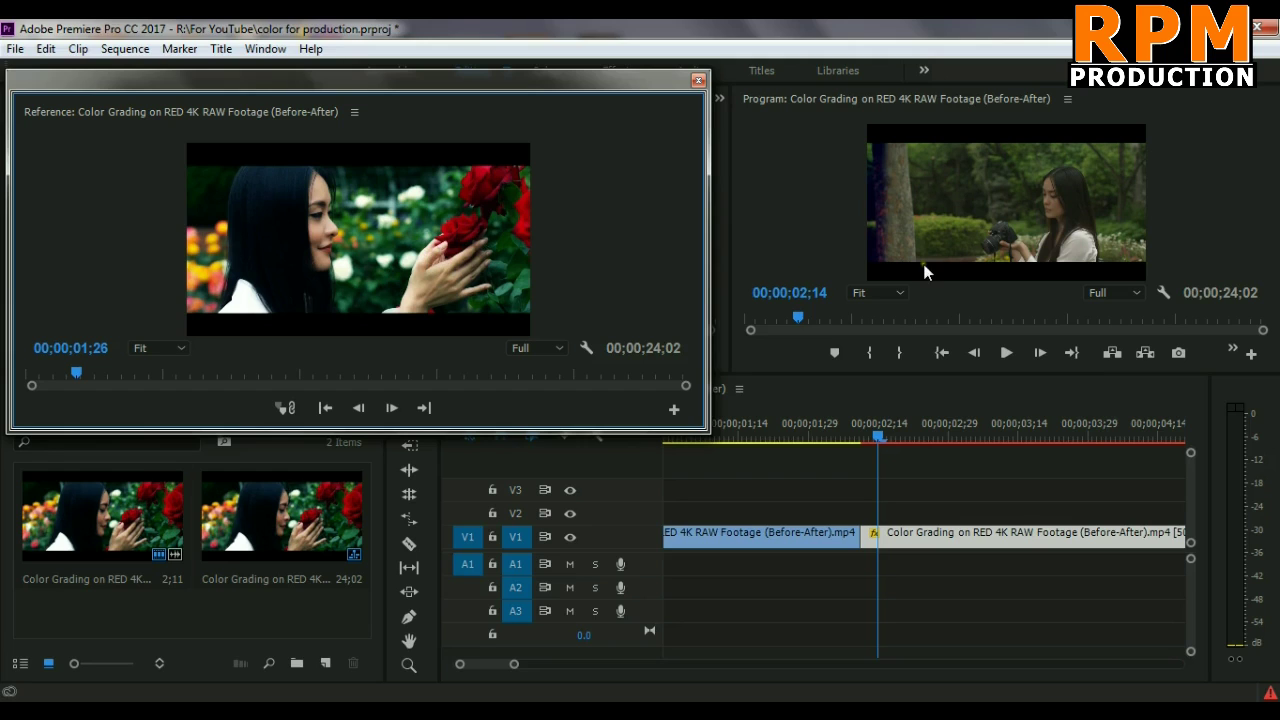
left_click(984, 214)
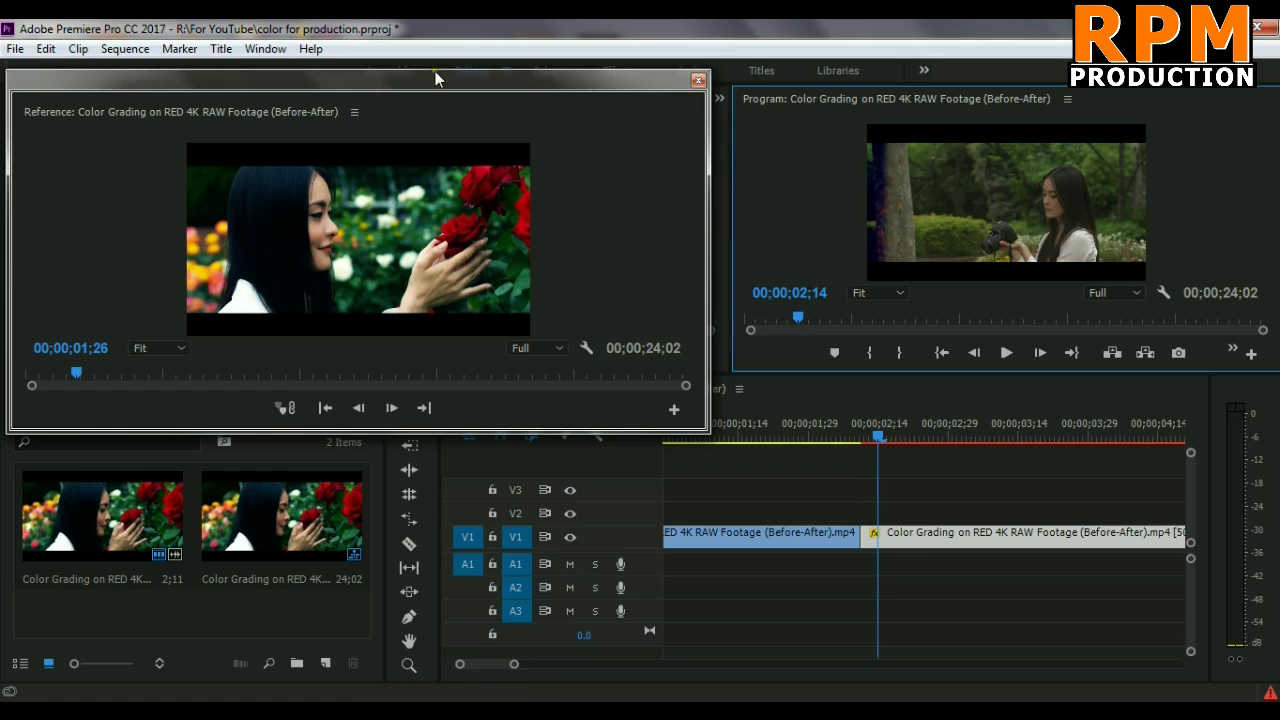
left_click_drag(433, 88, 420, 141)
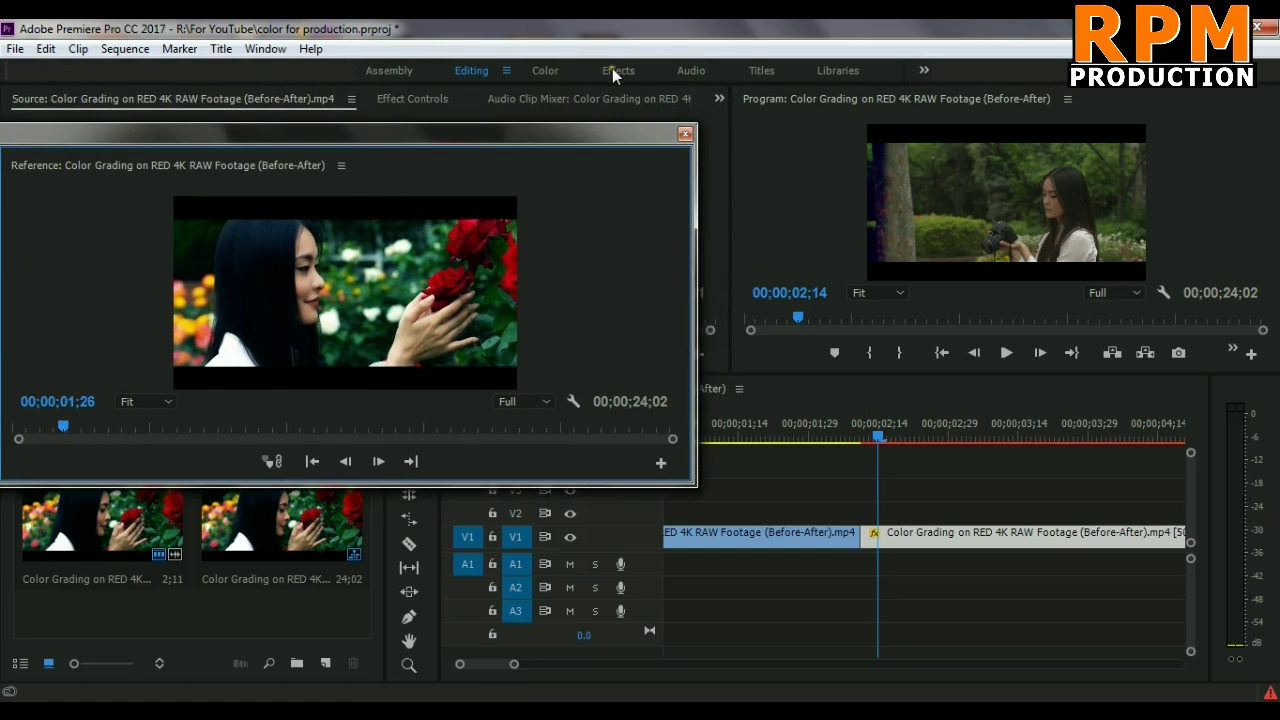
Step: Switch to the Color workspace and show the rose close-up at 00;00;01;21 in the docked Reference Monitor
left_click(542, 71)
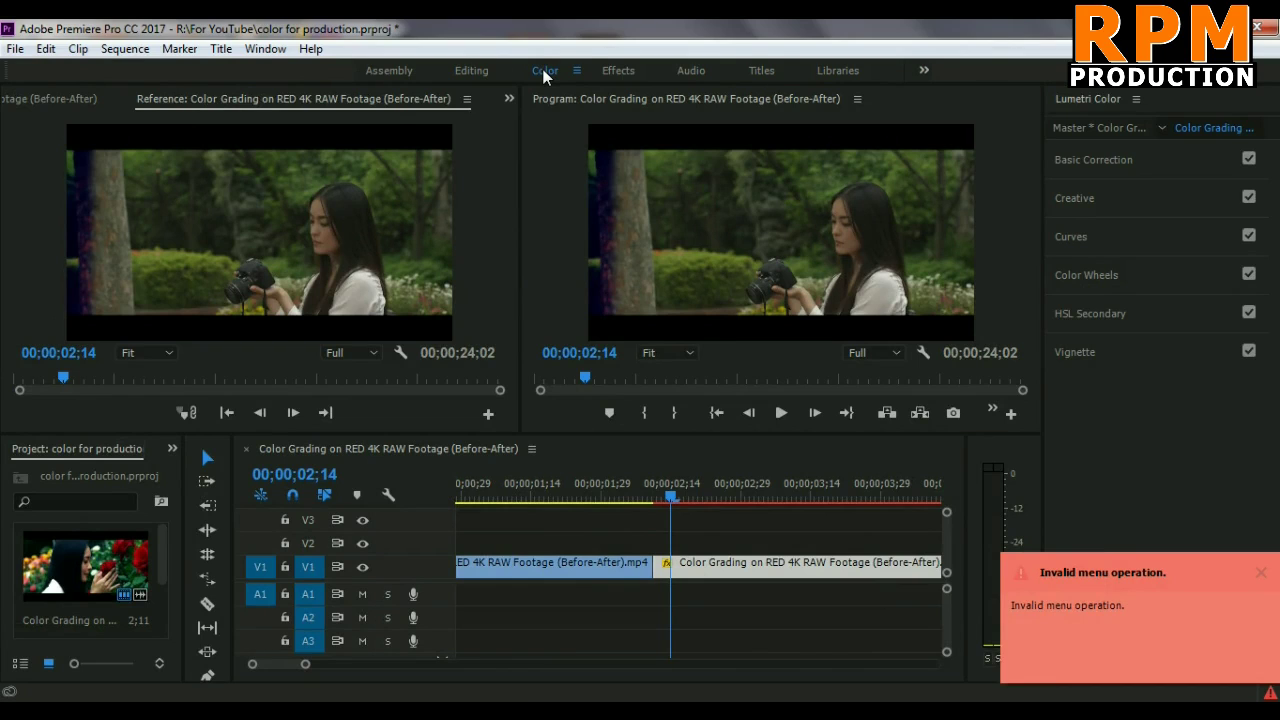
left_click(67, 577)
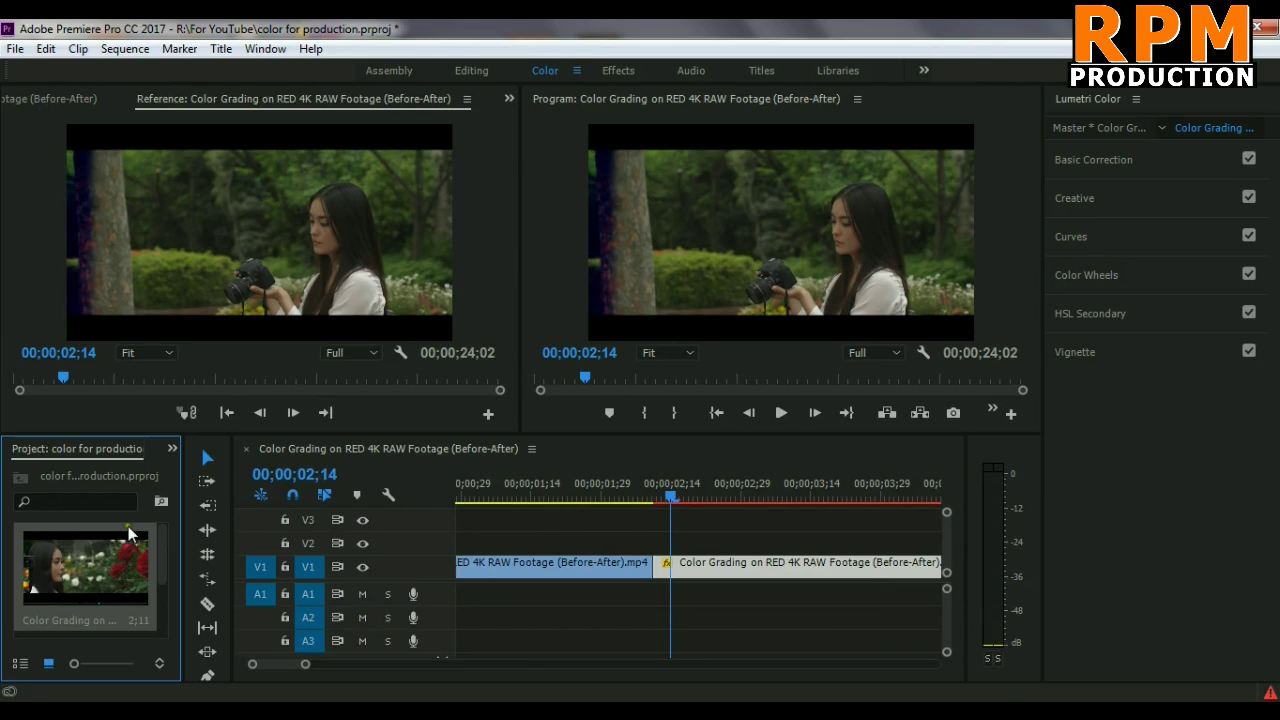
left_click(172, 449)
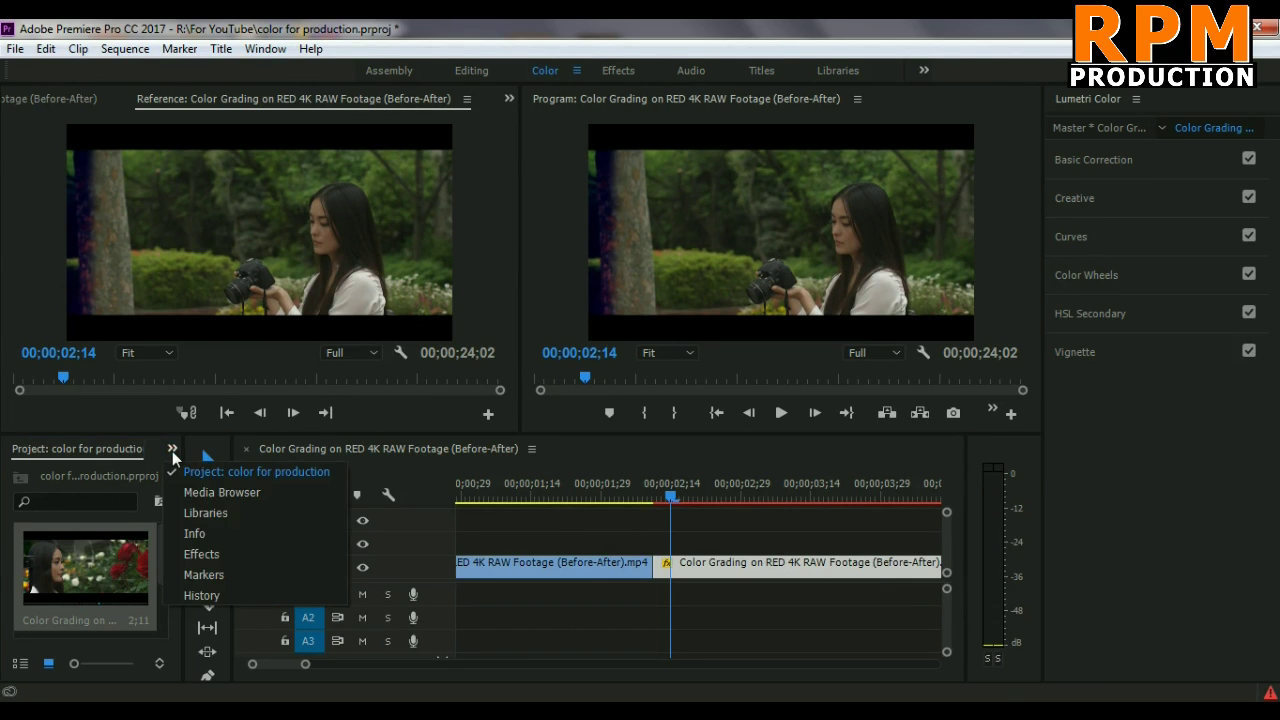
left_click(172, 449)
left_click(508, 98)
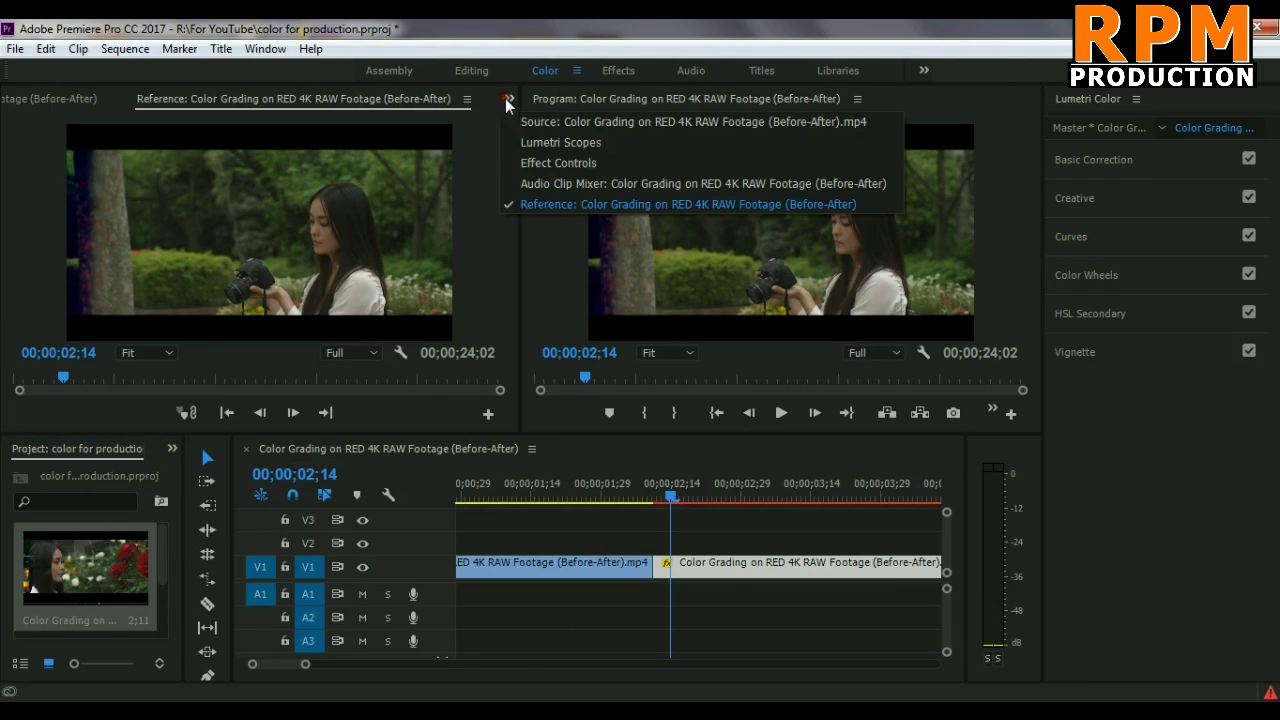
left_click(547, 205)
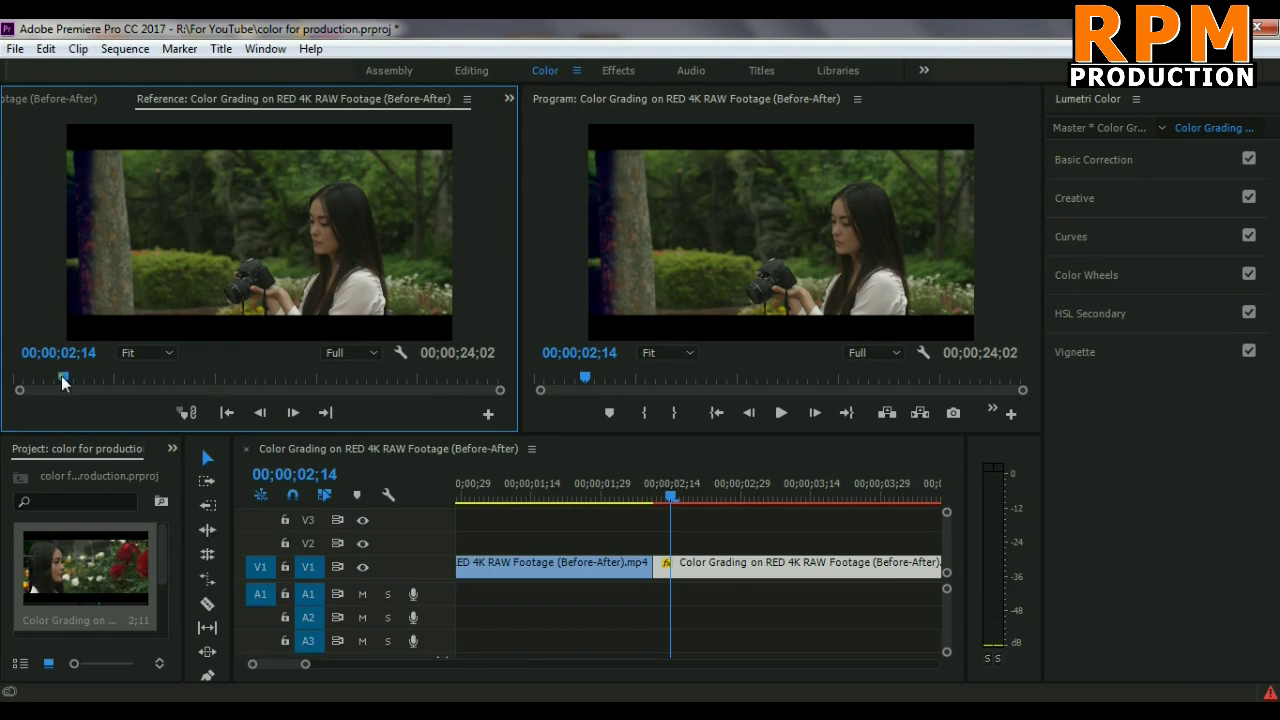
mouse_move(63, 377)
left_mouse_down()
mouse_move(99, 379)
mouse_move(8, 376)
mouse_move(57, 377)
mouse_move(24, 377)
mouse_move(47, 384)
left_mouse_up()
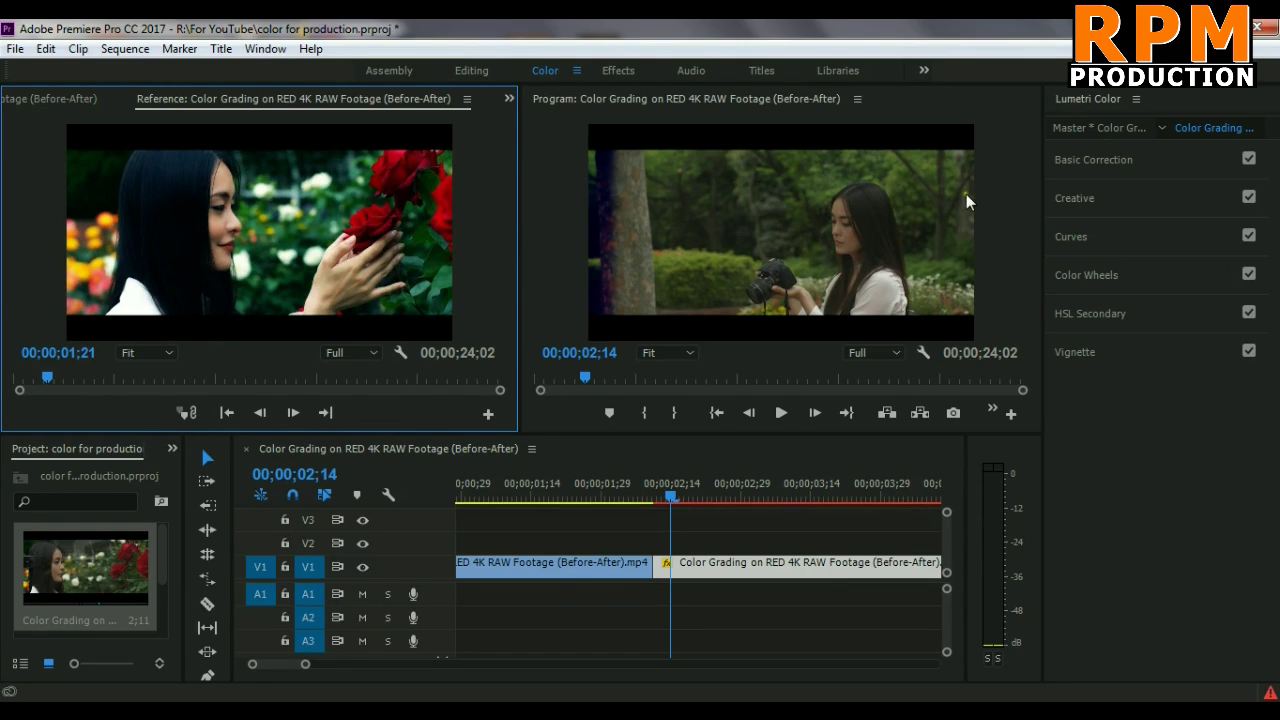
Step: Browse the Lumetri Color sections and leave Basic Correction expanded for the camera clip
left_click(1085, 100)
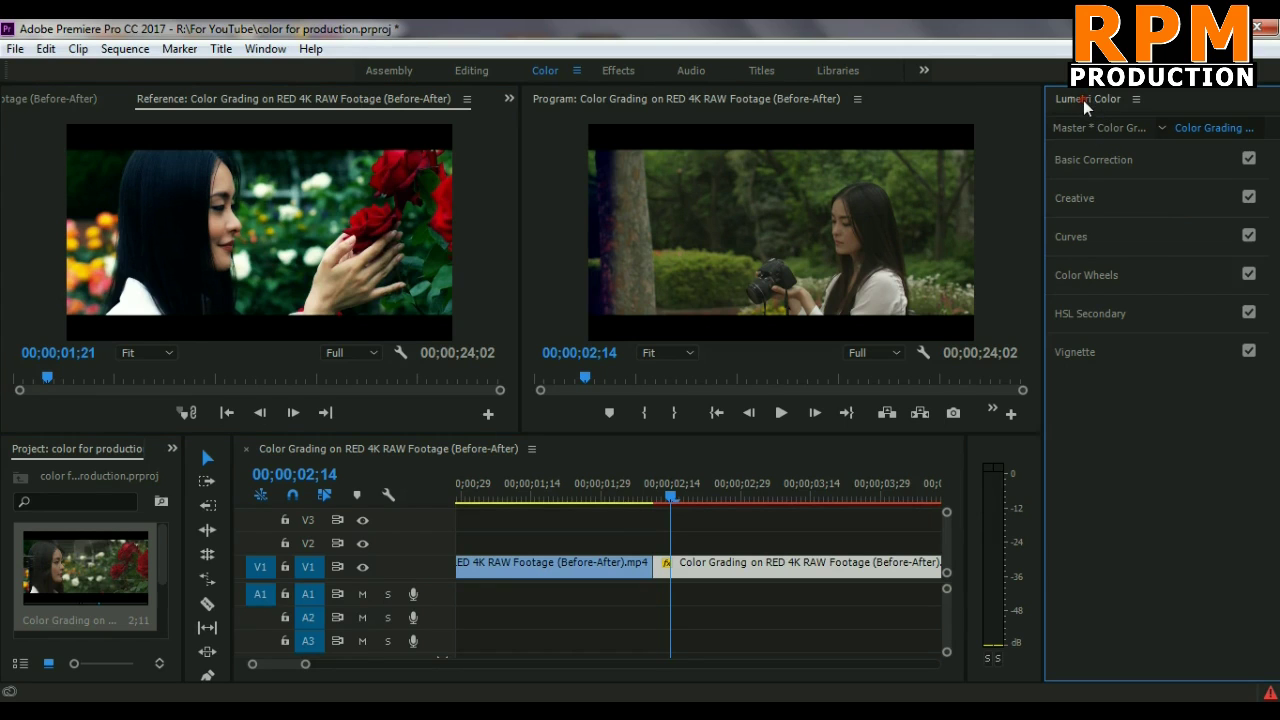
left_click(1092, 161)
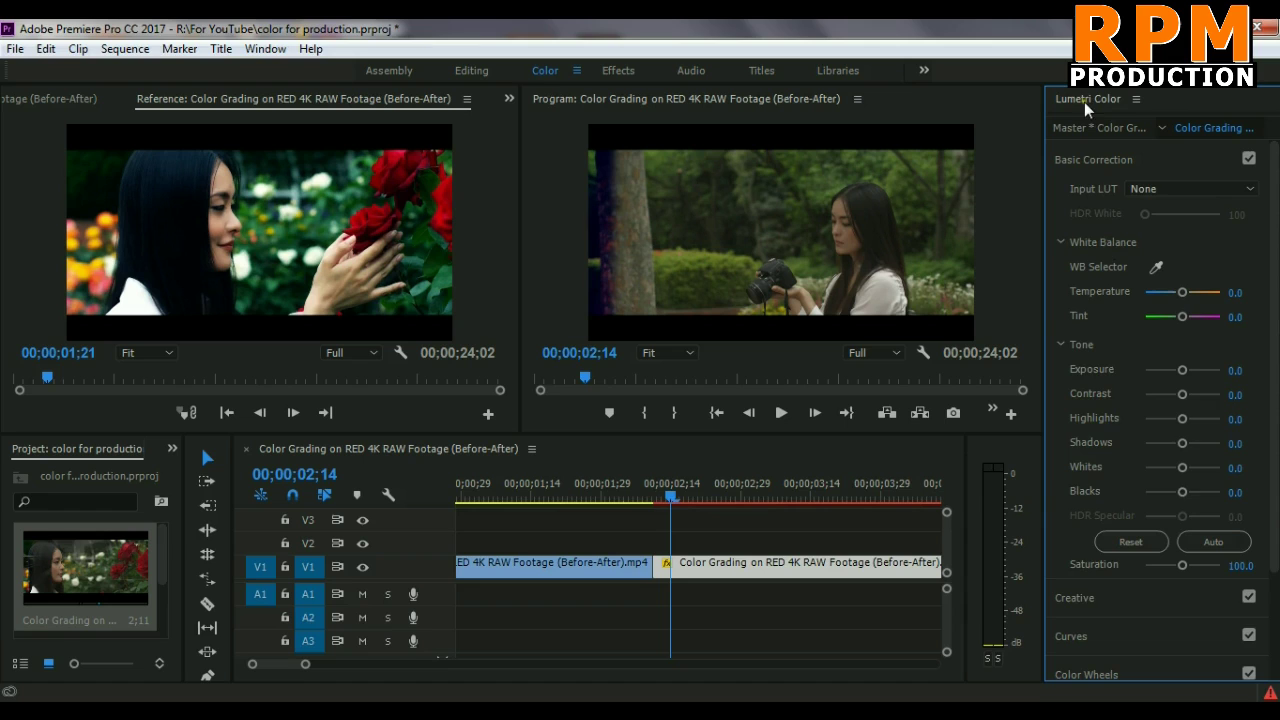
left_click(1094, 160)
left_click(1078, 198)
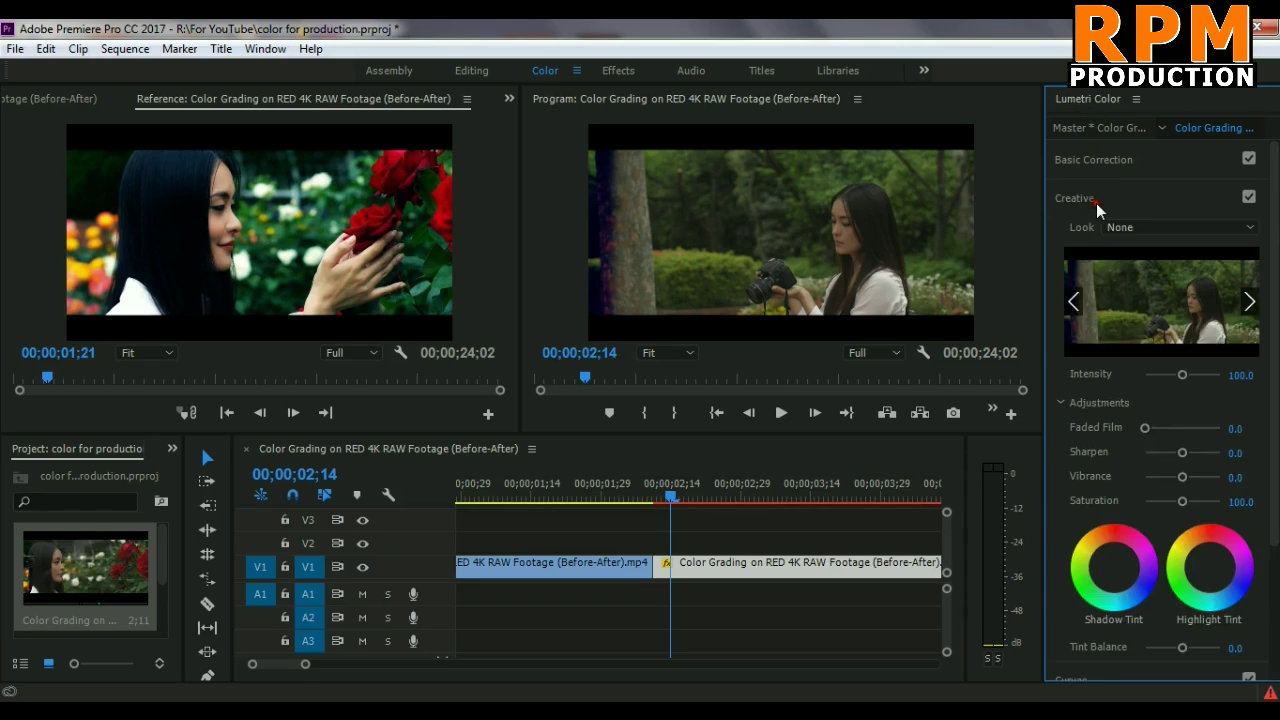
left_click(1101, 206)
left_click(1082, 245)
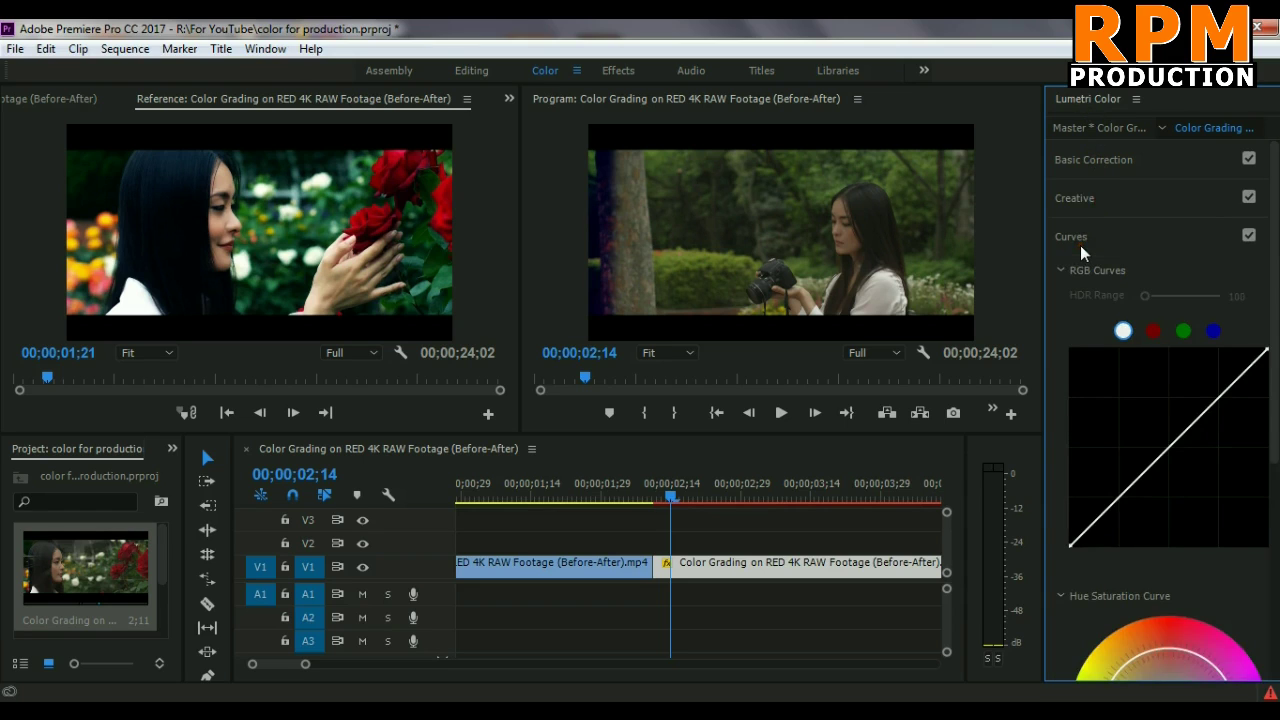
left_click(1087, 242)
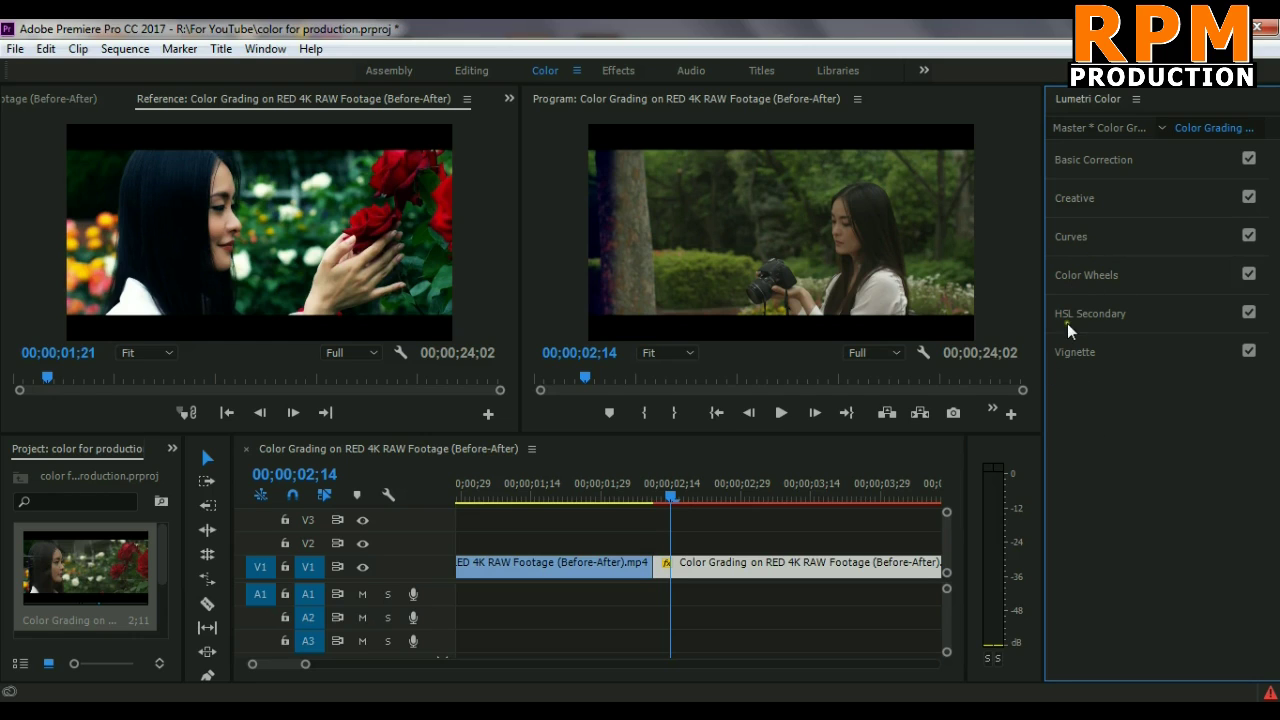
left_click(1100, 158)
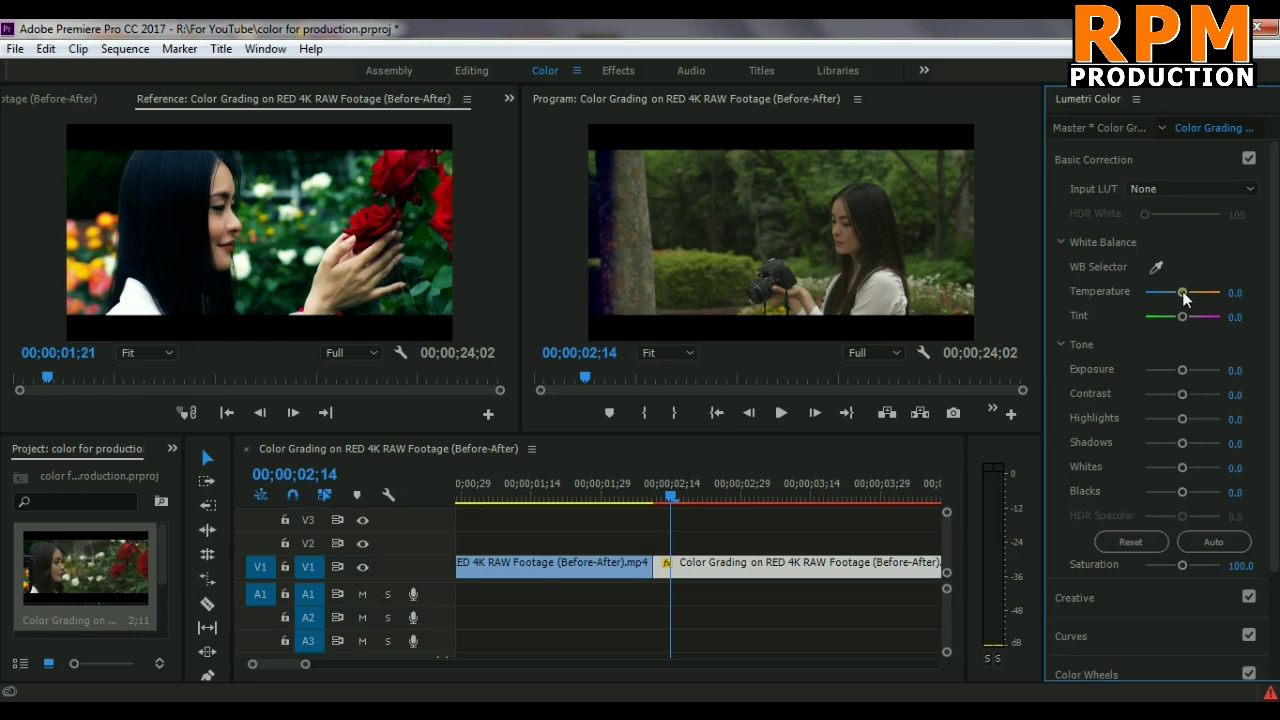
Step: Set Temperature -70, Tint 30, Contrast 35, Highlights 70, Shadows 17.5 and Whites 37.5
left_click_drag(1184, 297, 1158, 292)
left_click_drag(1157, 292, 1208, 318)
left_click_drag(1209, 315, 1197, 323)
left_click_drag(1152, 293, 1157, 297)
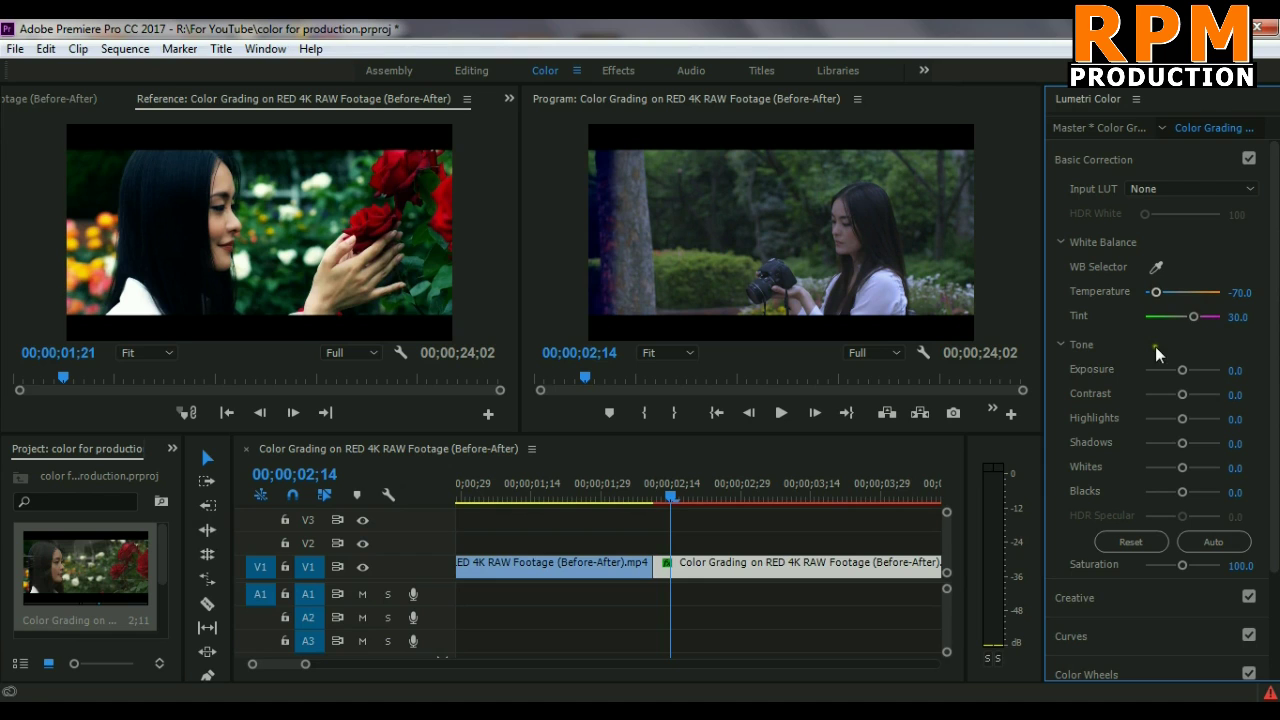
left_click_drag(1182, 370, 1183, 370)
left_click_drag(1182, 394, 1197, 470)
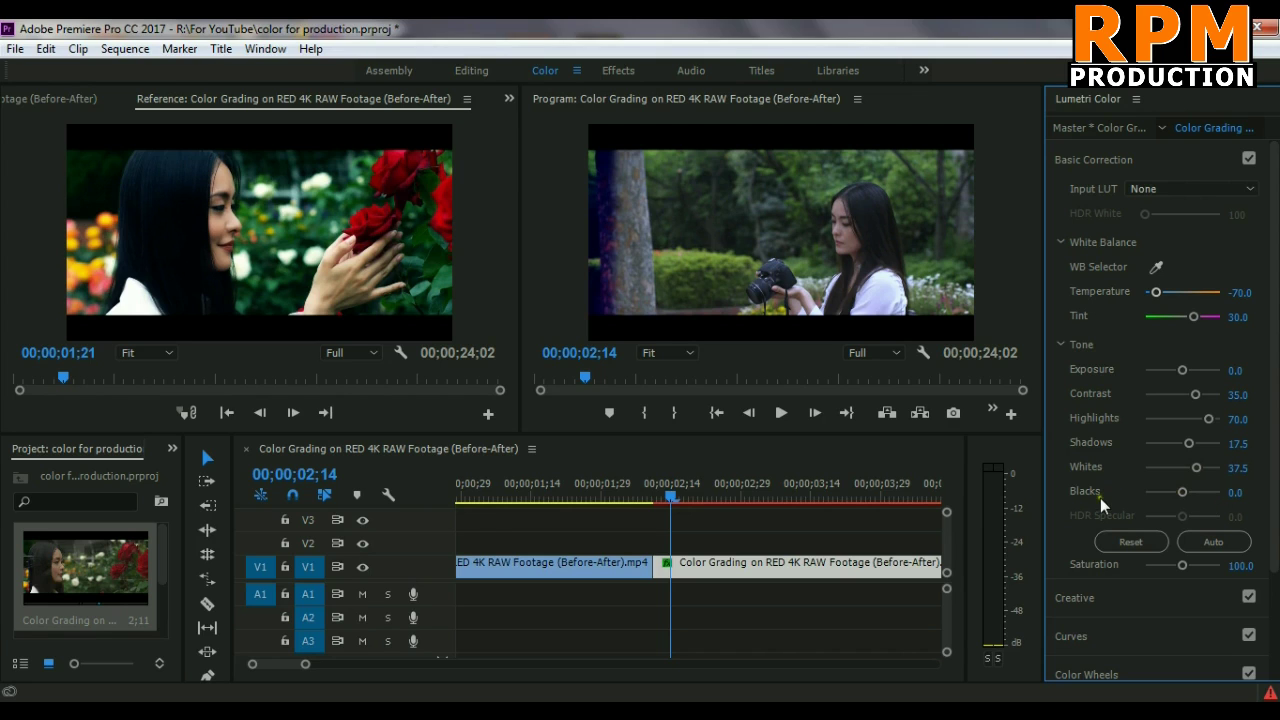
Step: Lower Blacks to -32.5 and toggle Basic Correction off and on to compare
mouse_move(1181, 491)
left_mouse_down()
mouse_move(1162, 490)
mouse_move(1173, 491)
left_mouse_up()
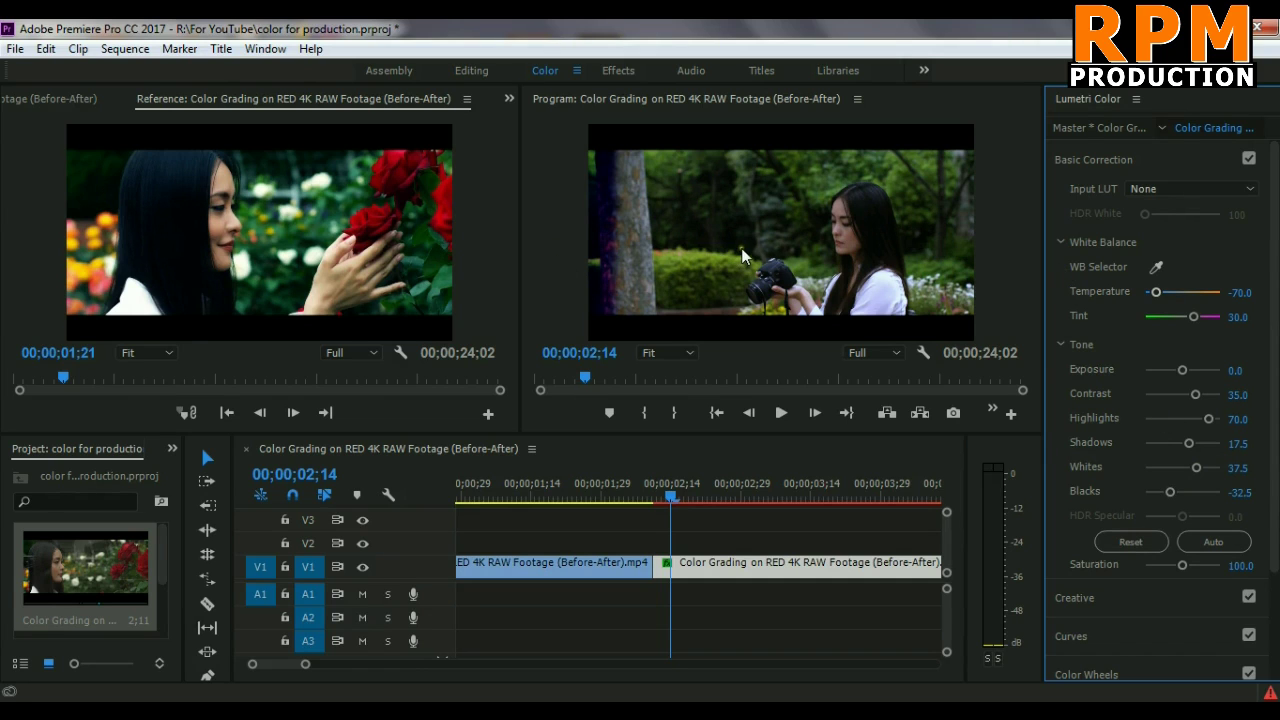
left_click(1248, 159)
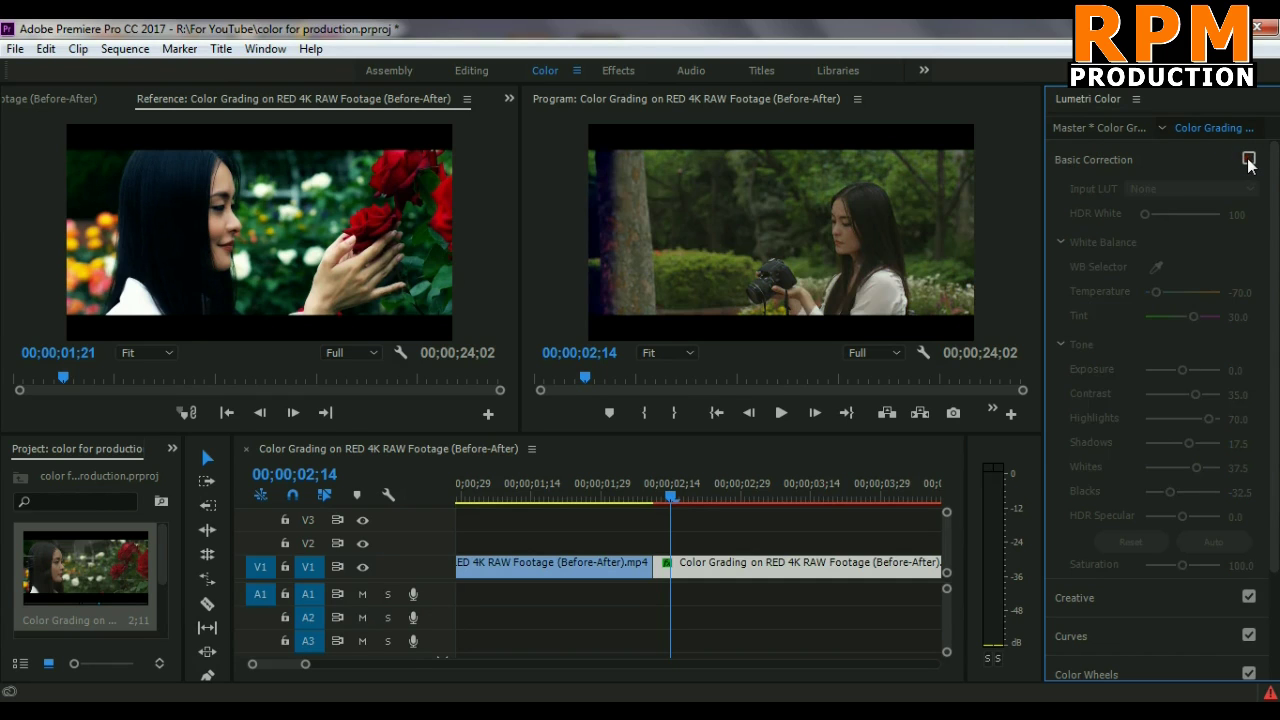
left_click(1248, 159)
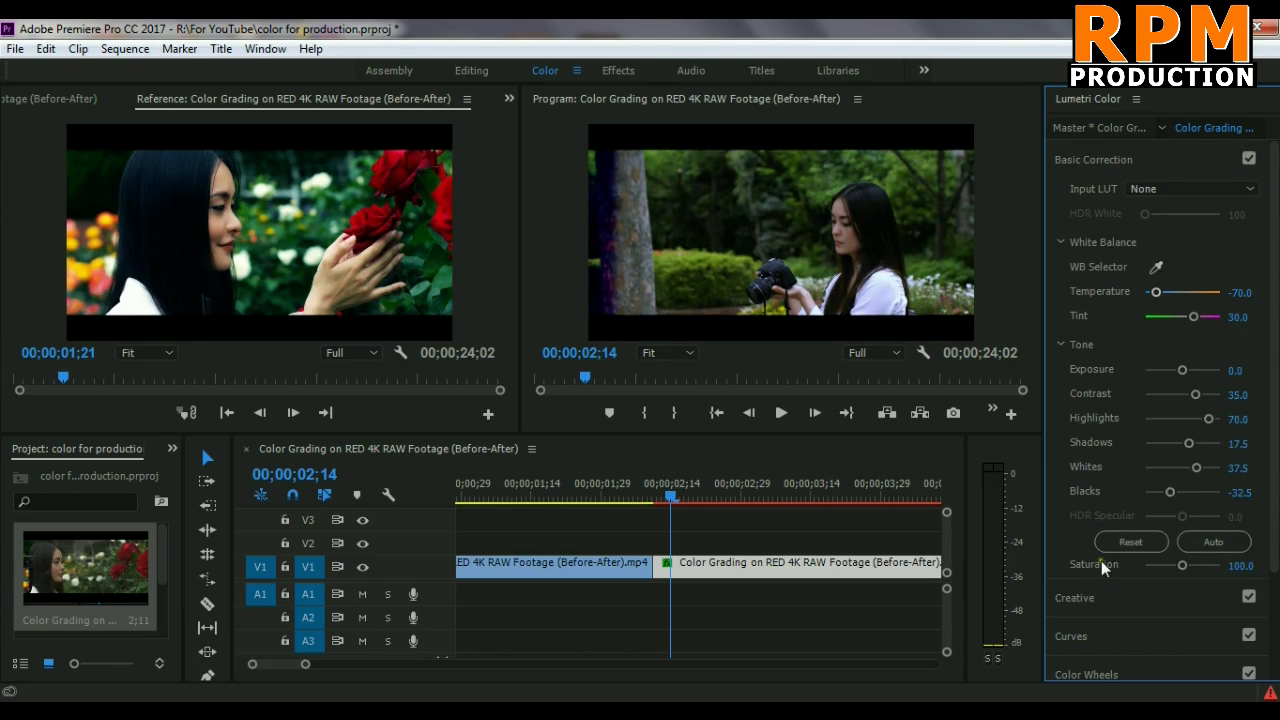
Step: In the Creative section set Sharpen and Vibrance to 50 and Saturation to 125
left_click(1110, 597)
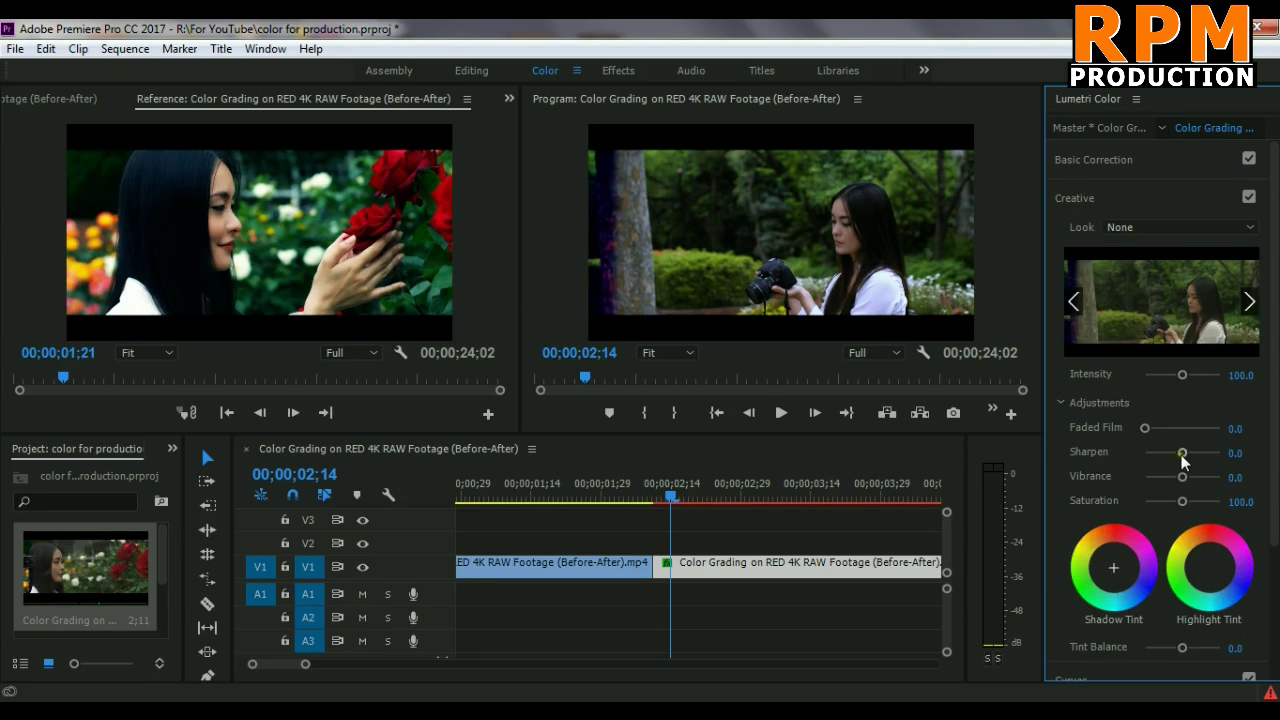
left_click_drag(1182, 453, 1190, 453)
left_click_drag(1194, 455, 1196, 483)
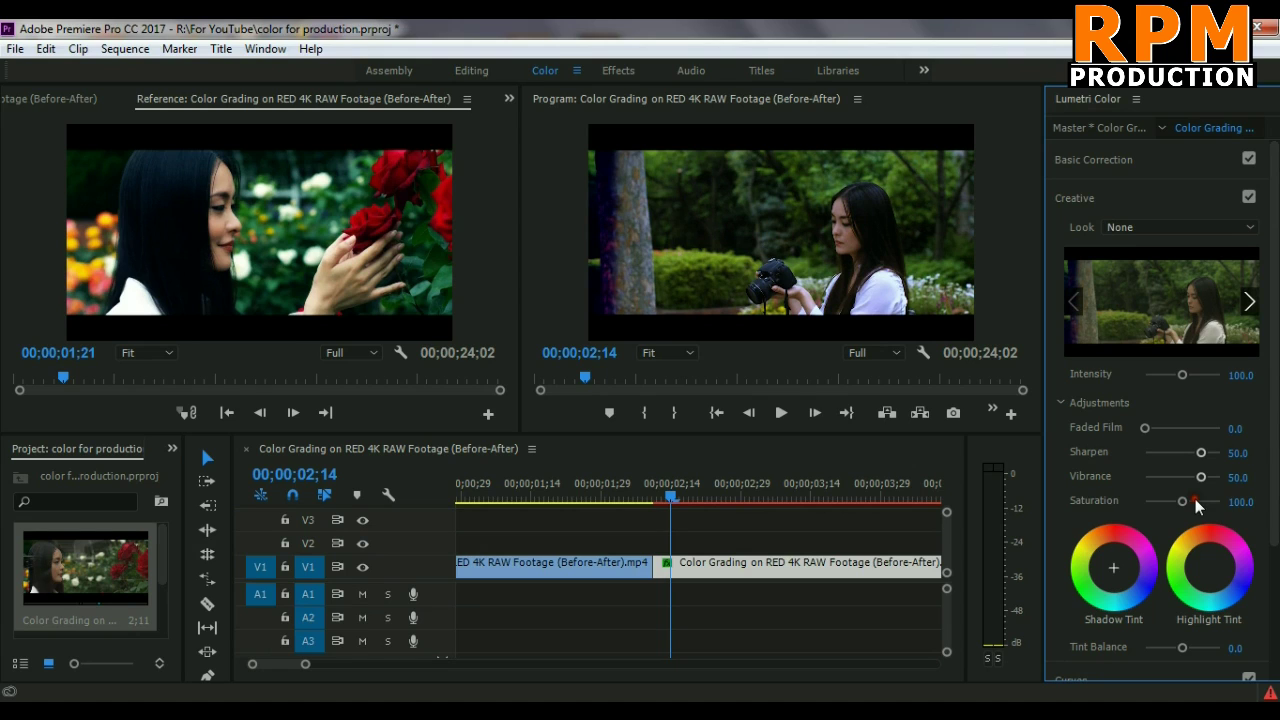
left_click_drag(1183, 502, 1187, 502)
left_click_drag(1195, 502, 1192, 501)
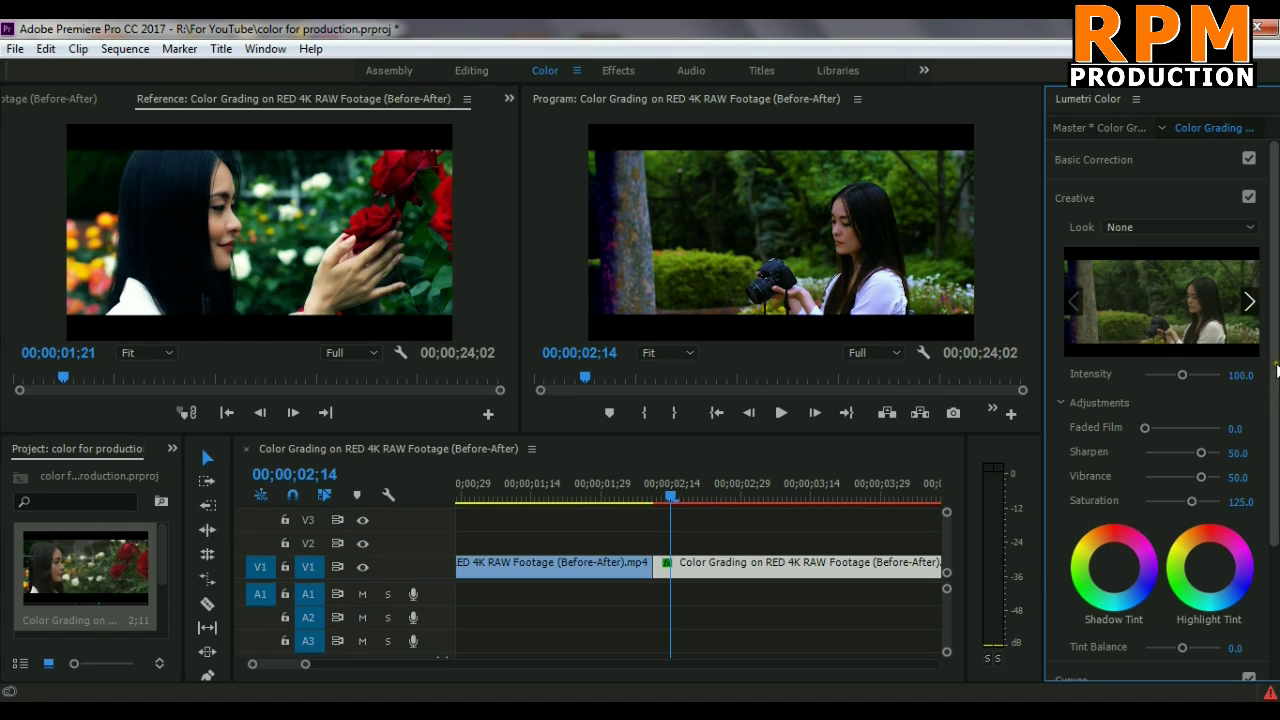
Step: Set Tint Balance to 5 and raise the look Intensity to 117.5
left_click_drag(1275, 372, 1277, 440)
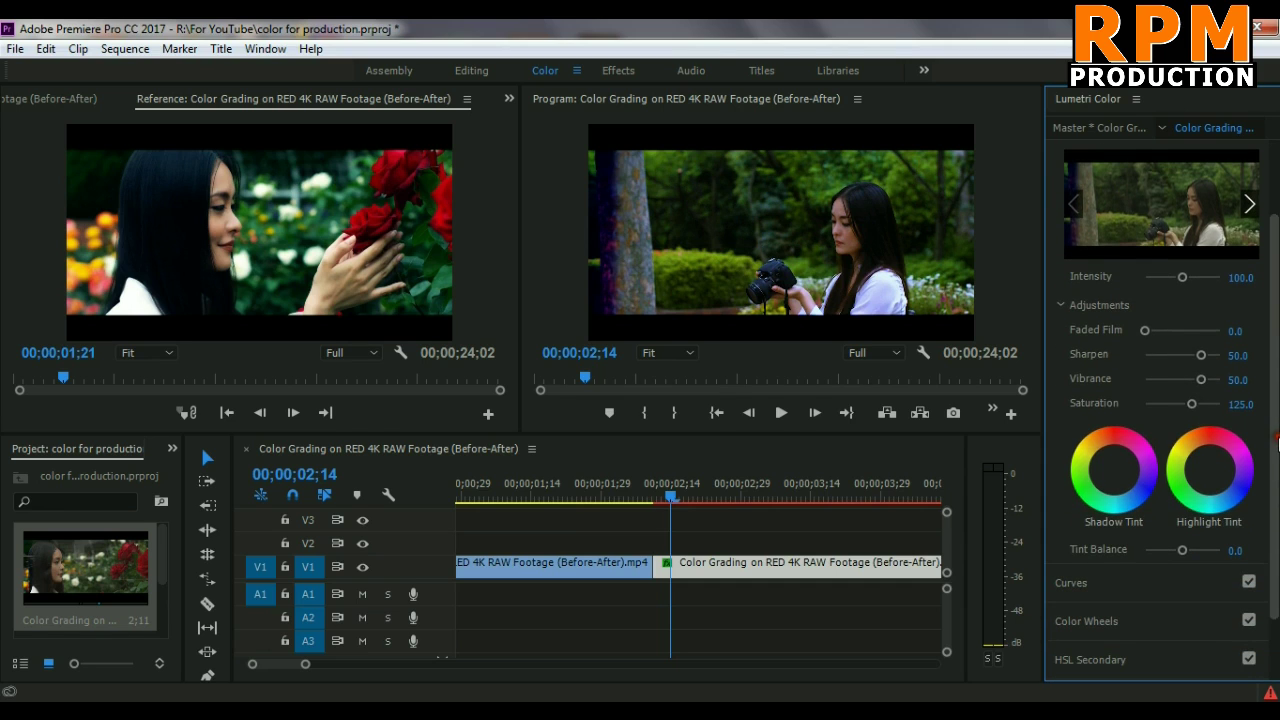
left_click(1186, 551)
left_click_drag(1187, 551, 1185, 550)
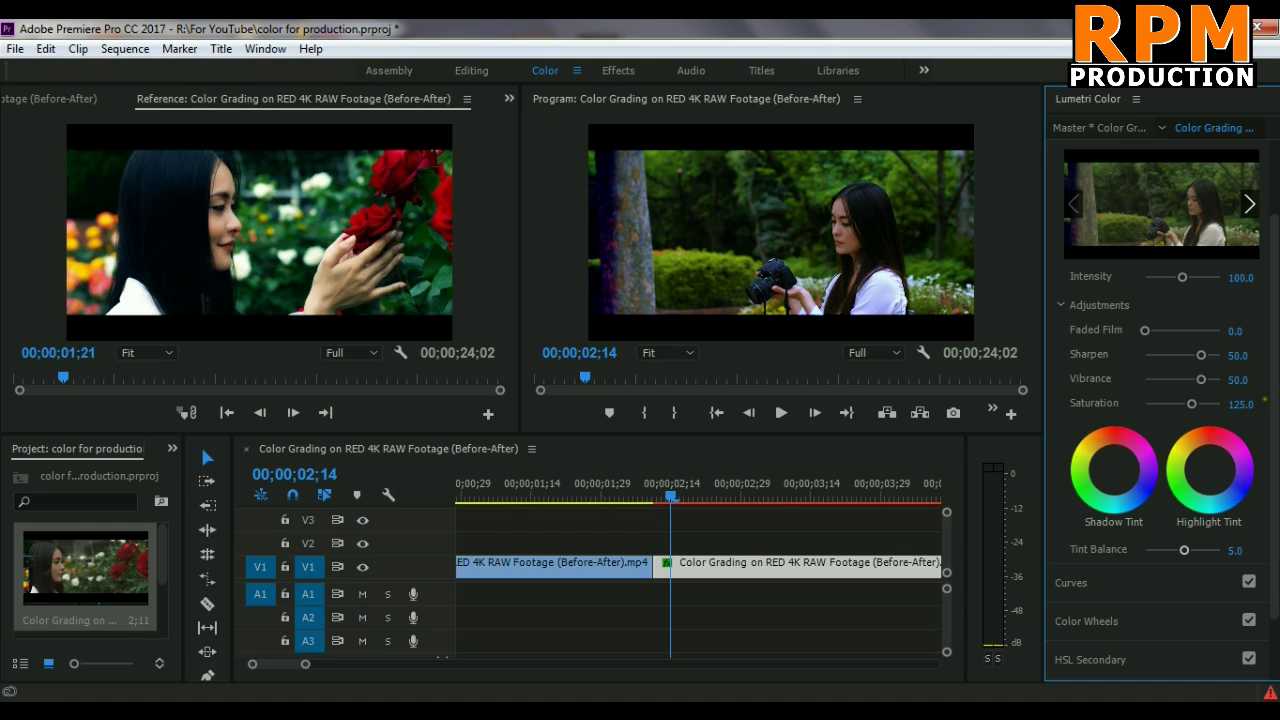
left_click_drag(1271, 385, 1271, 340)
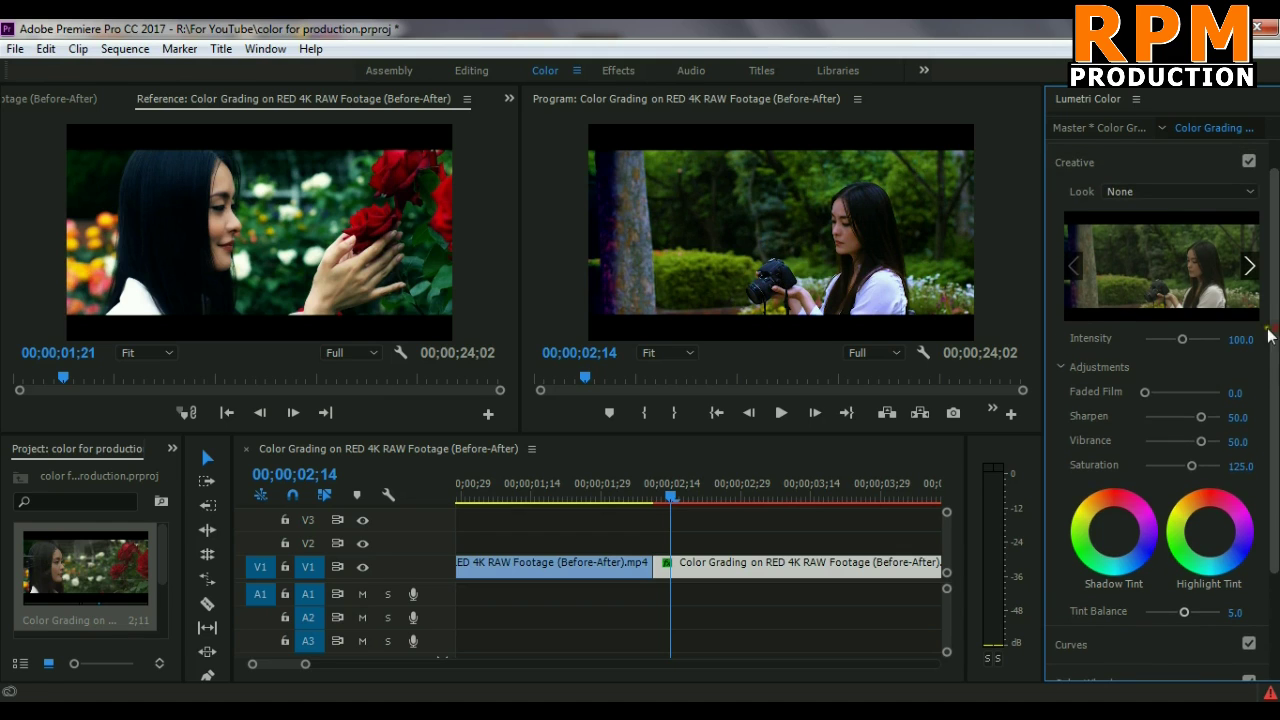
left_click_drag(1185, 340, 1190, 339)
scroll(1193, 313, "up", 2)
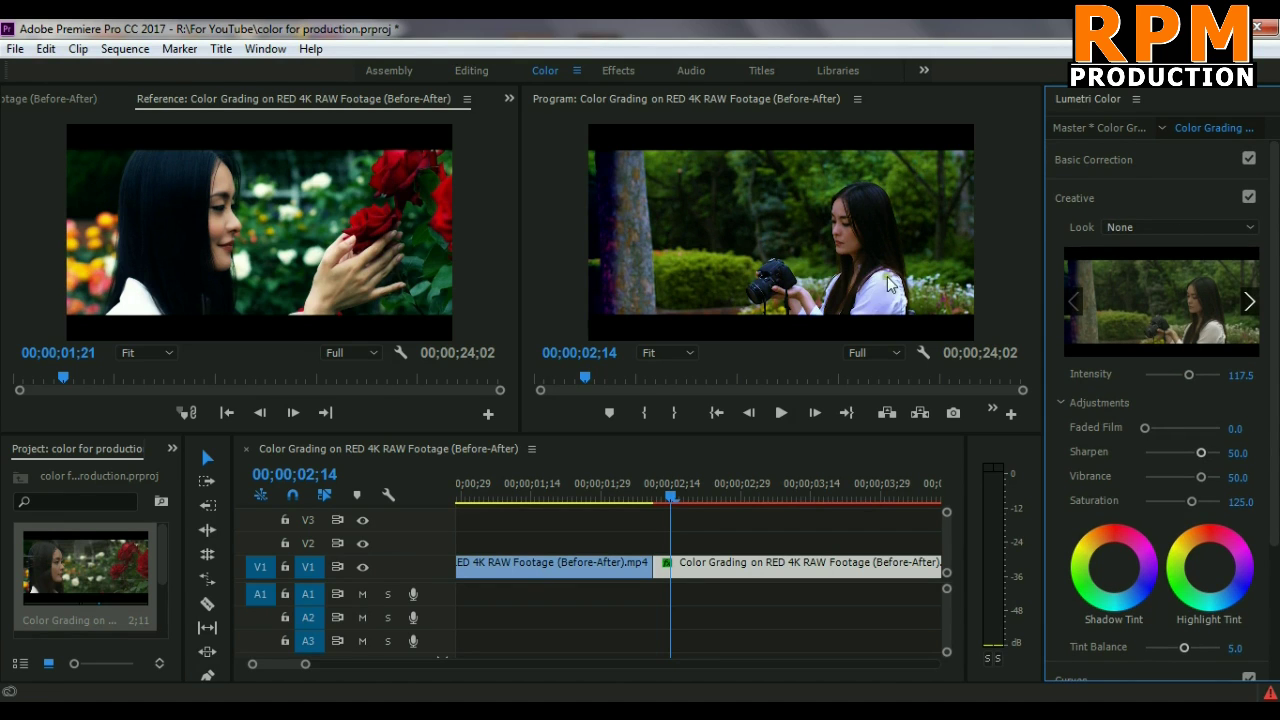
left_click(1248, 159)
left_click(1248, 197)
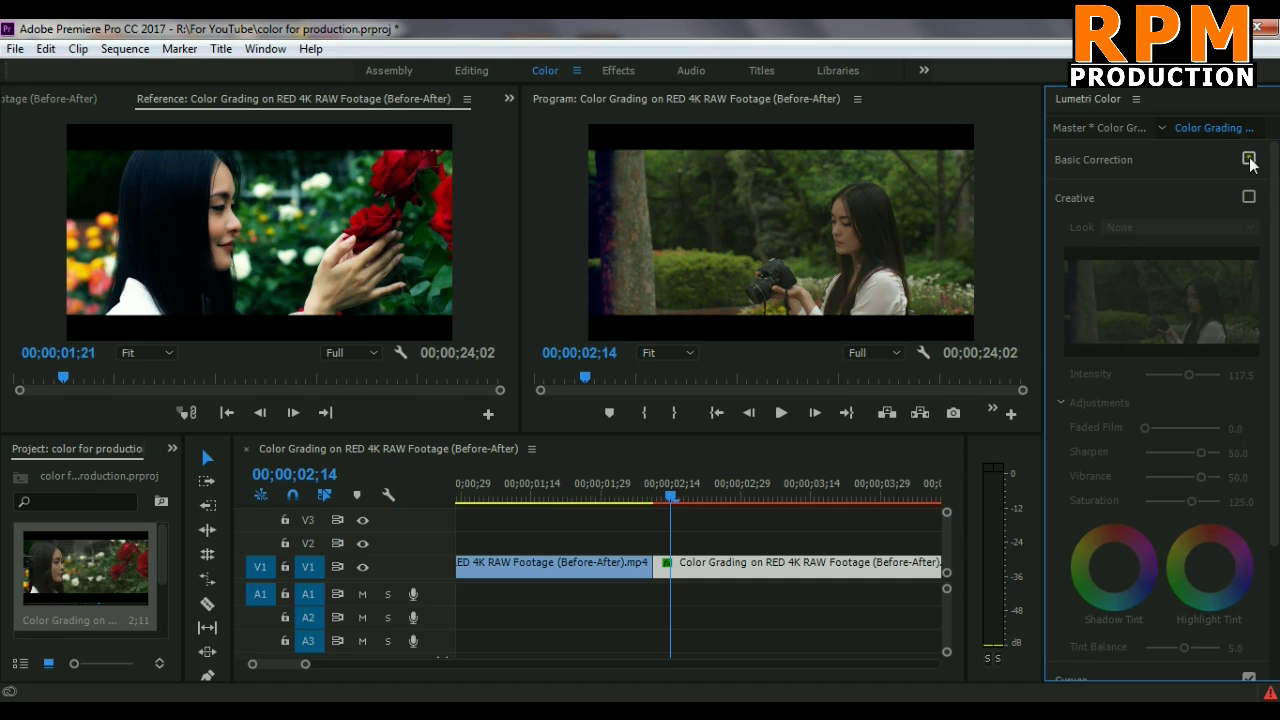
left_click(1248, 159)
left_click(1248, 197)
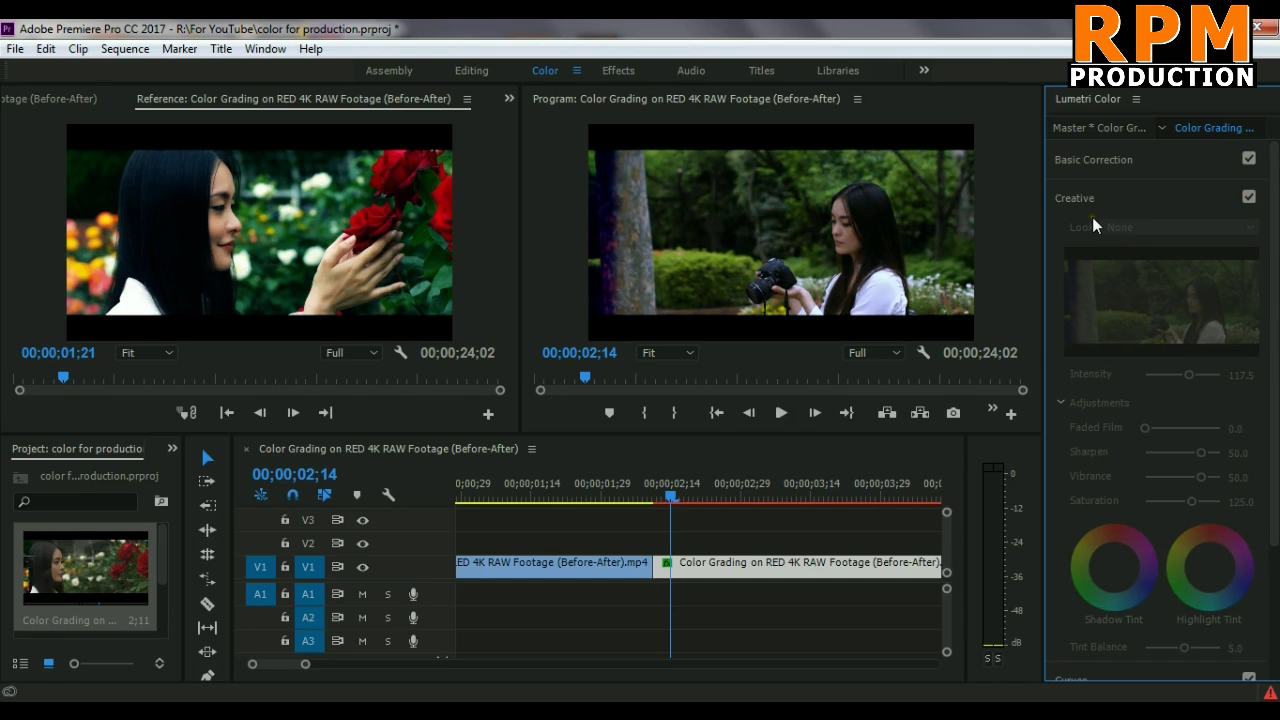